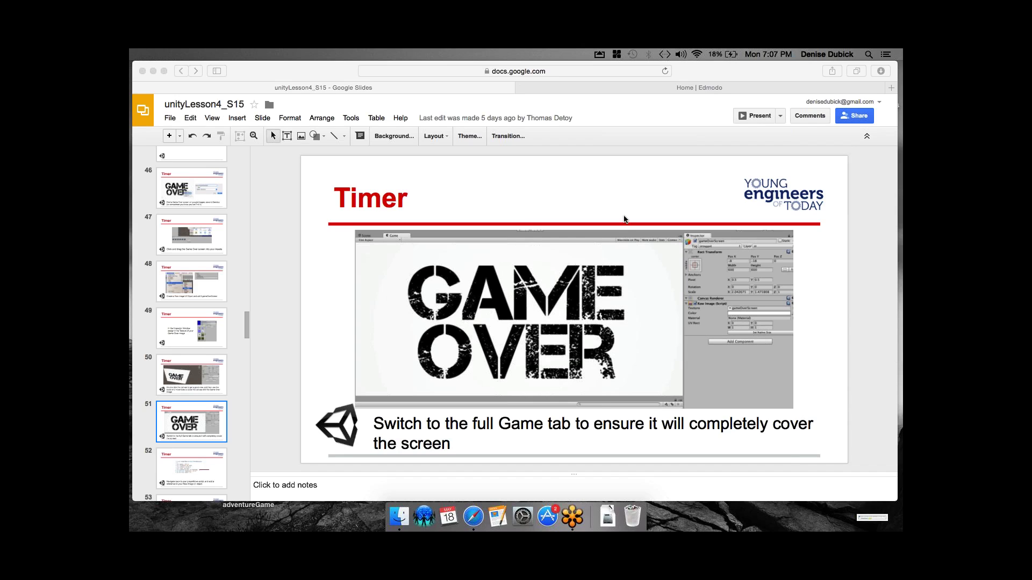
View the Timer slide on adding the Raw Image reference, and return to the Game Over screen slide
key(Down)
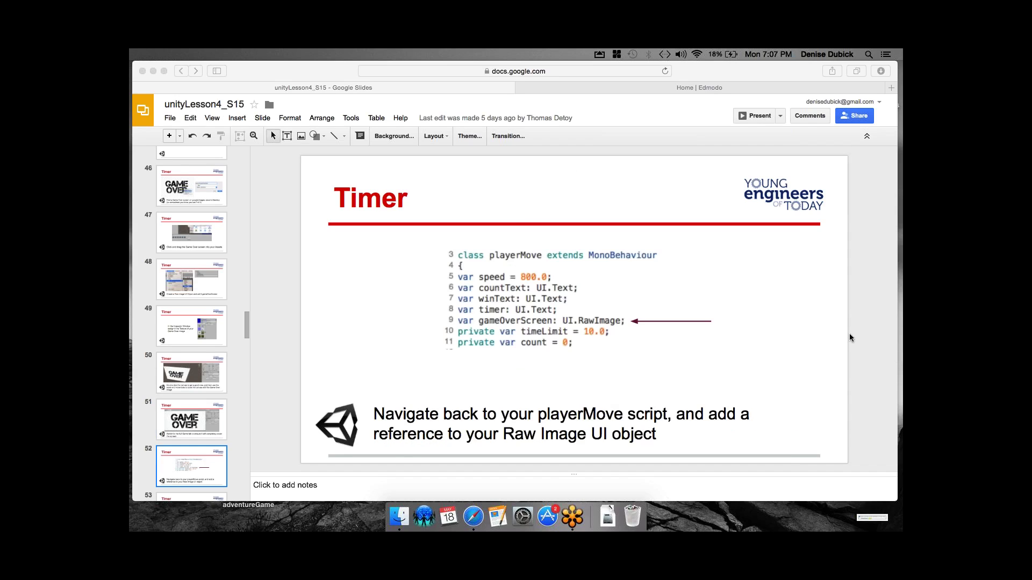
click(192, 425)
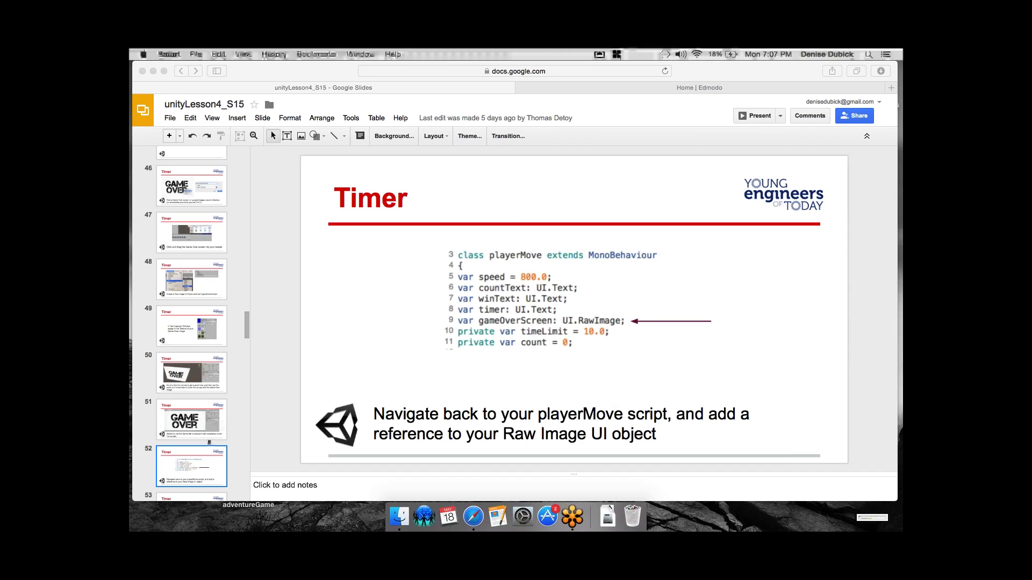
click(192, 427)
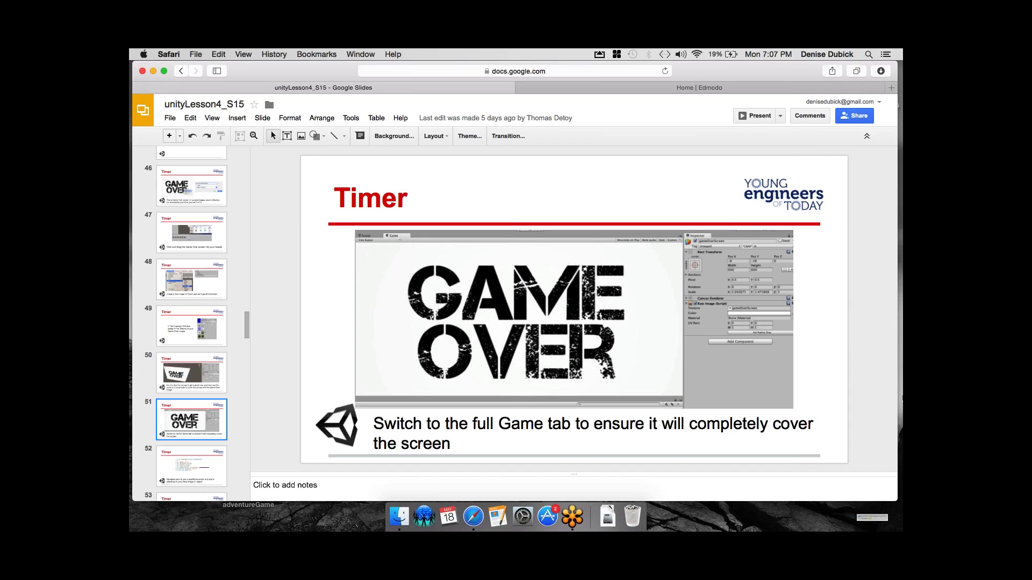
click(899, 419)
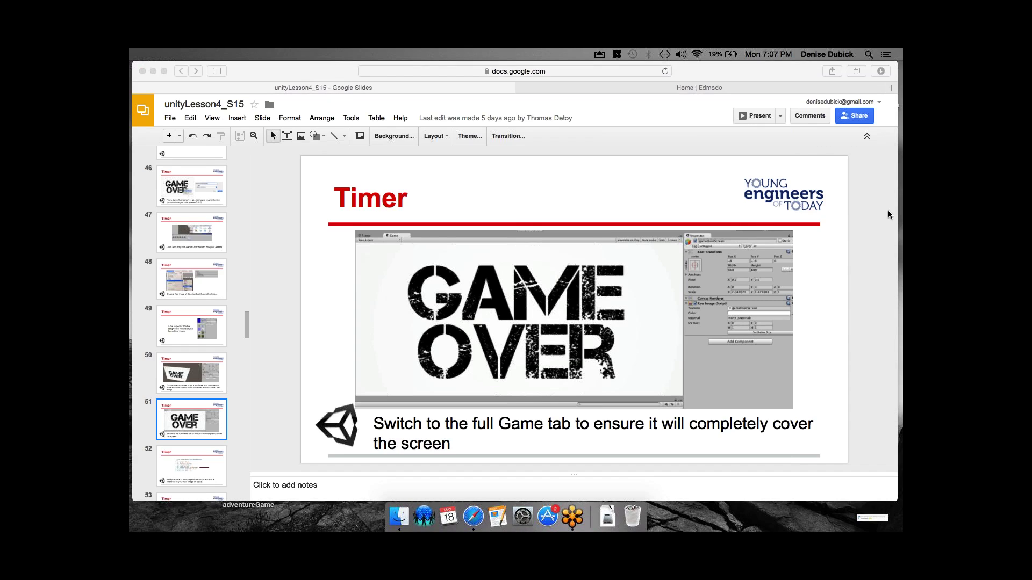
Open the Powerups slide about getting a good view of the plane and look over the neighbouring slides
scroll(179, 444, down, 10)
scroll(179, 443, down, 5)
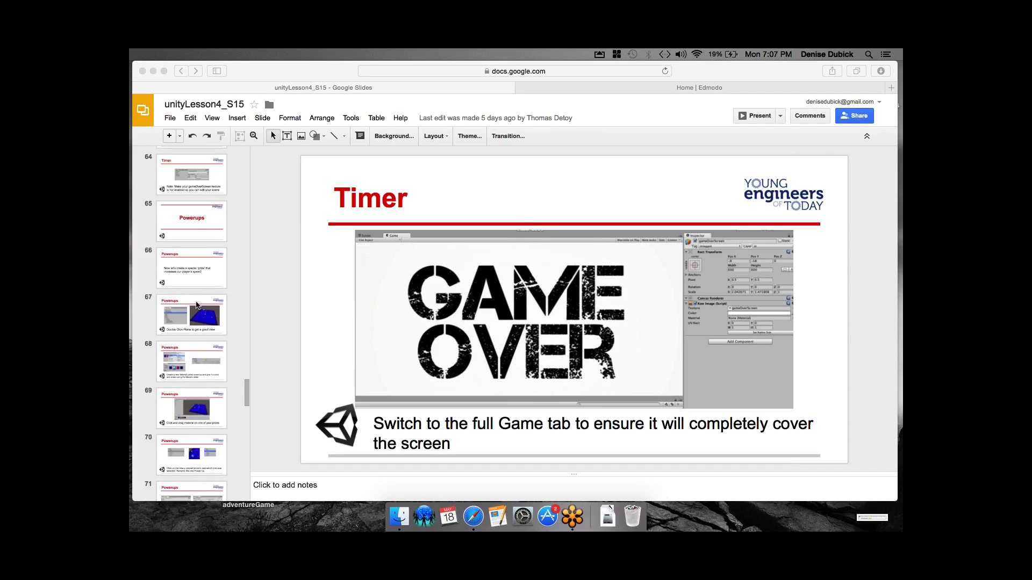
click(197, 318)
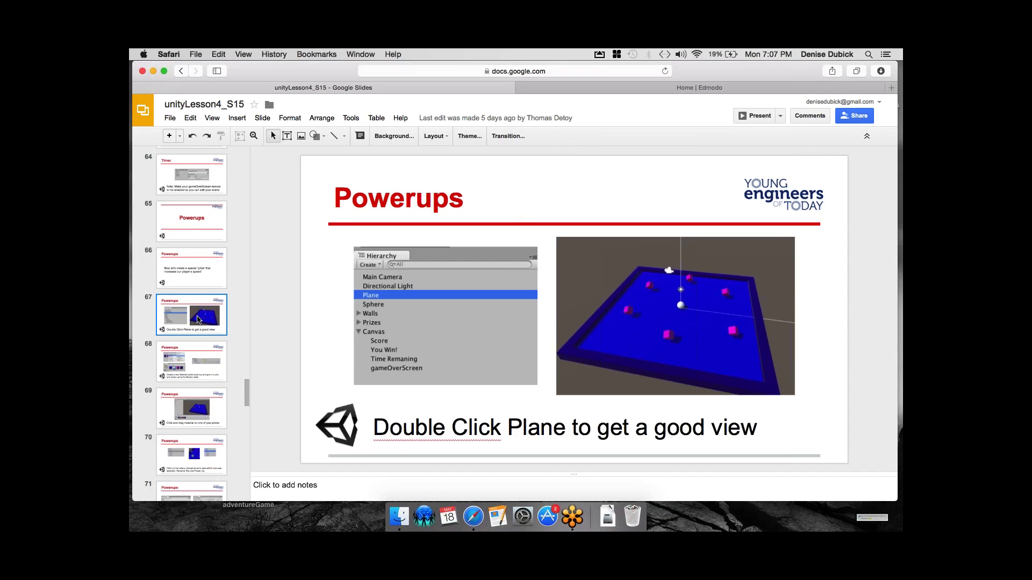
scroll(197, 318, down, 5)
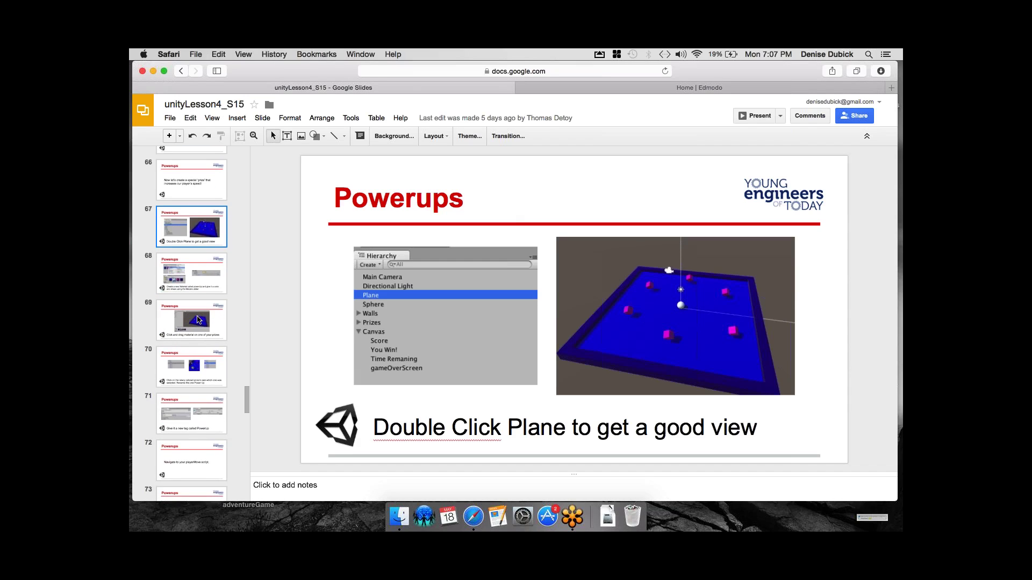
scroll(197, 318, down, 1)
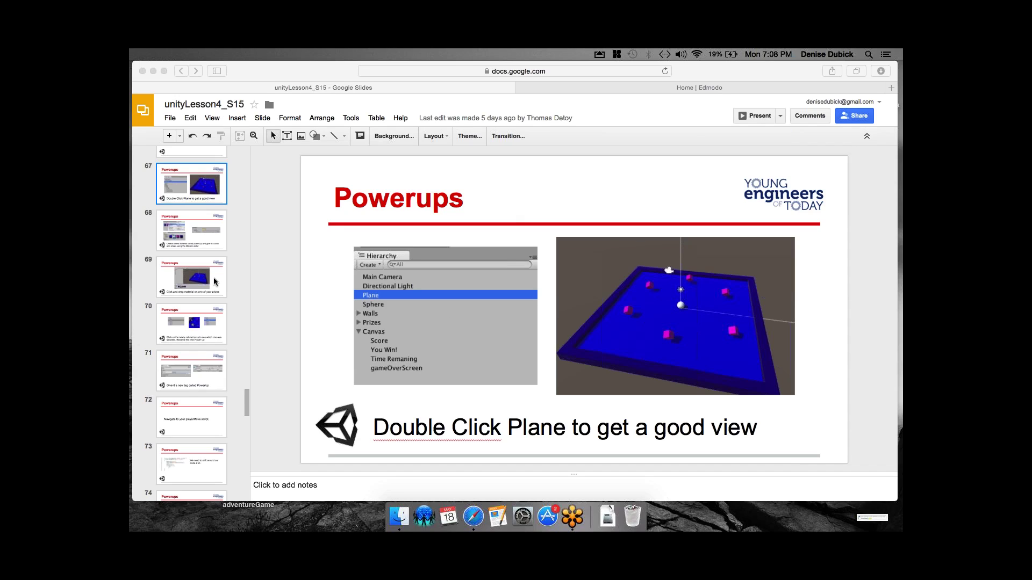
scroll(215, 282, up, 3)
click(208, 215)
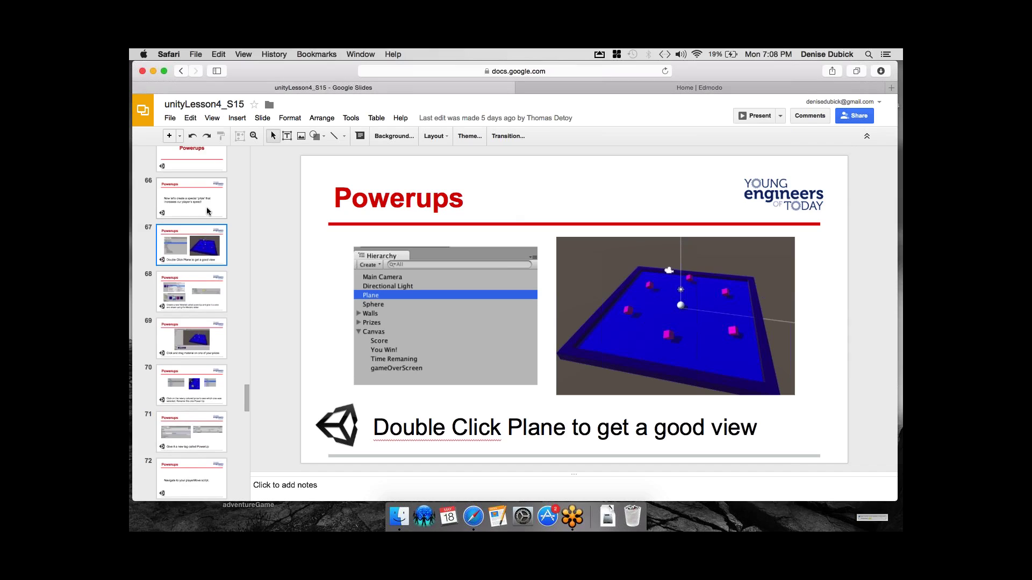
click(204, 230)
Launch Unity from the Applications folder and open the adventureGame project
click(398, 517)
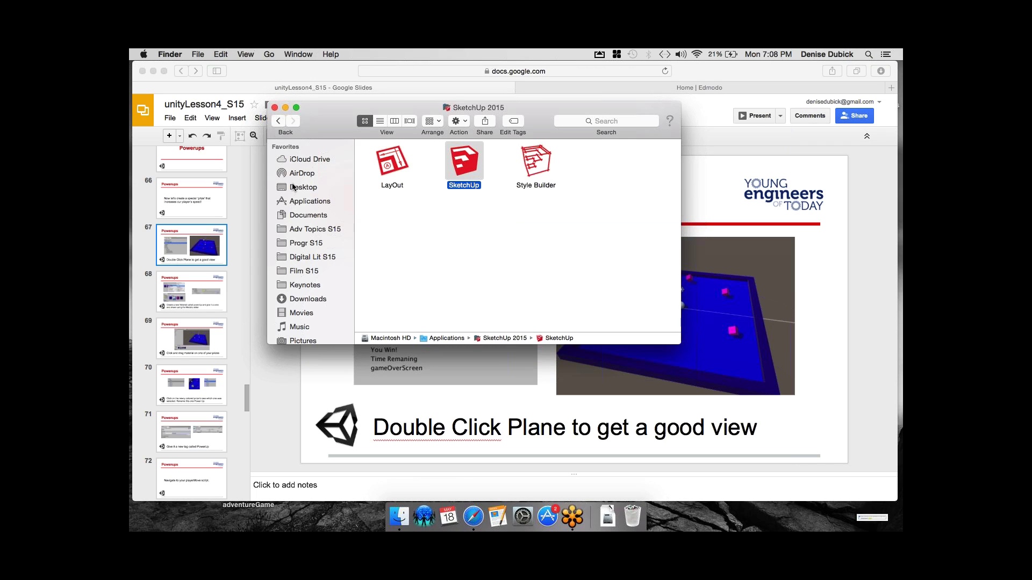
click(299, 201)
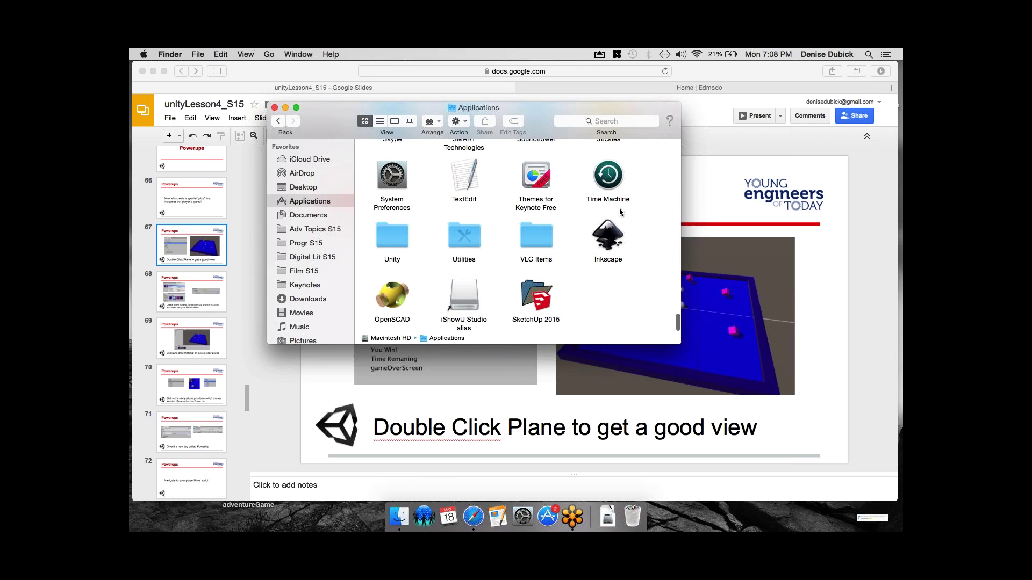
scroll(530, 315, up, 3)
key(u)
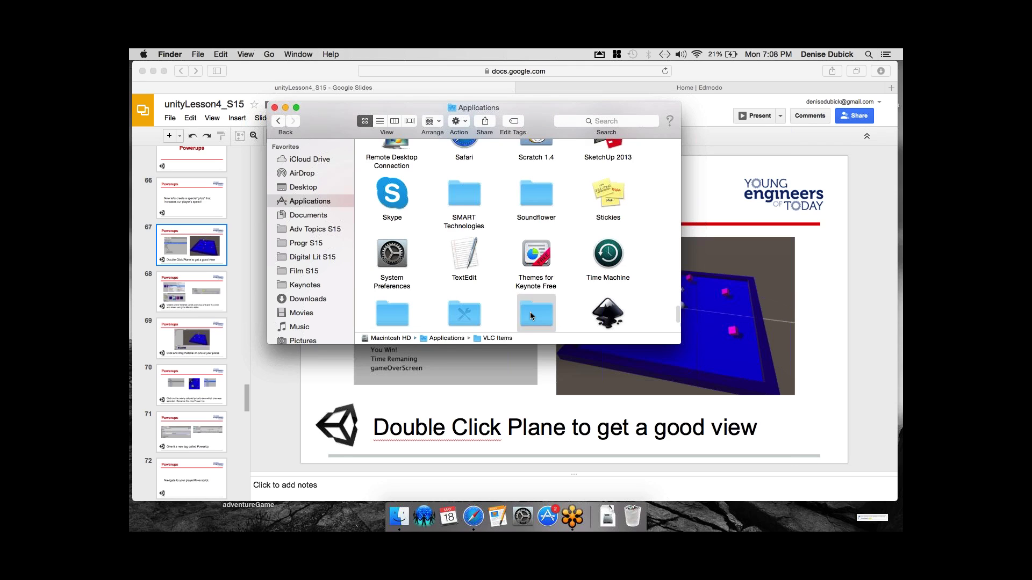
double_click(390, 293)
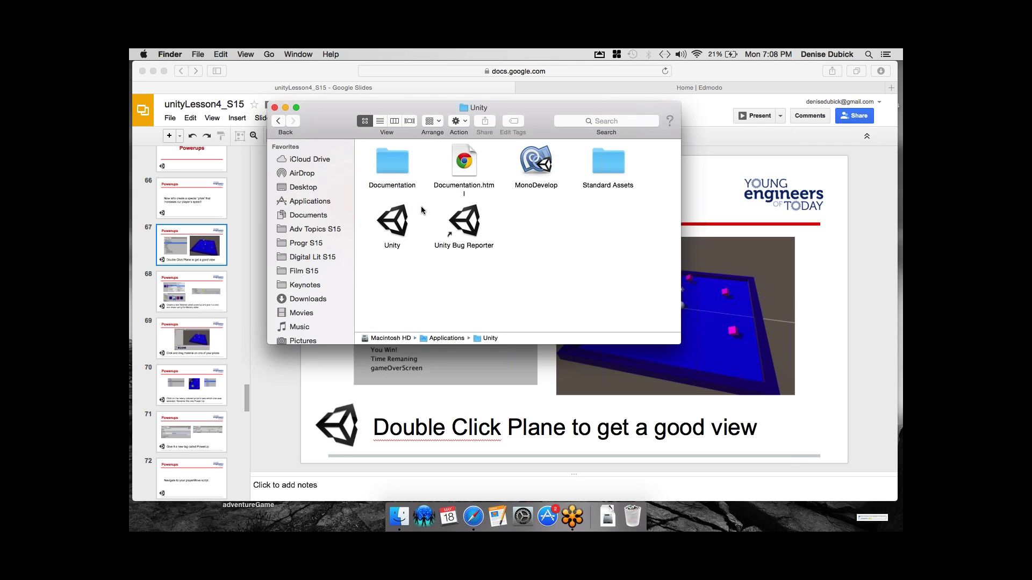
double_click(396, 217)
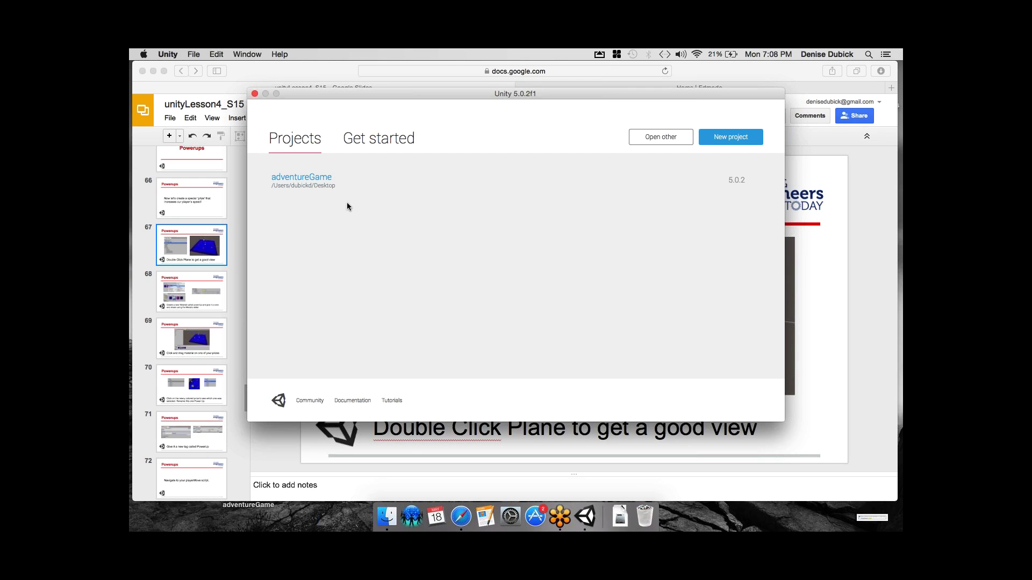
click(315, 185)
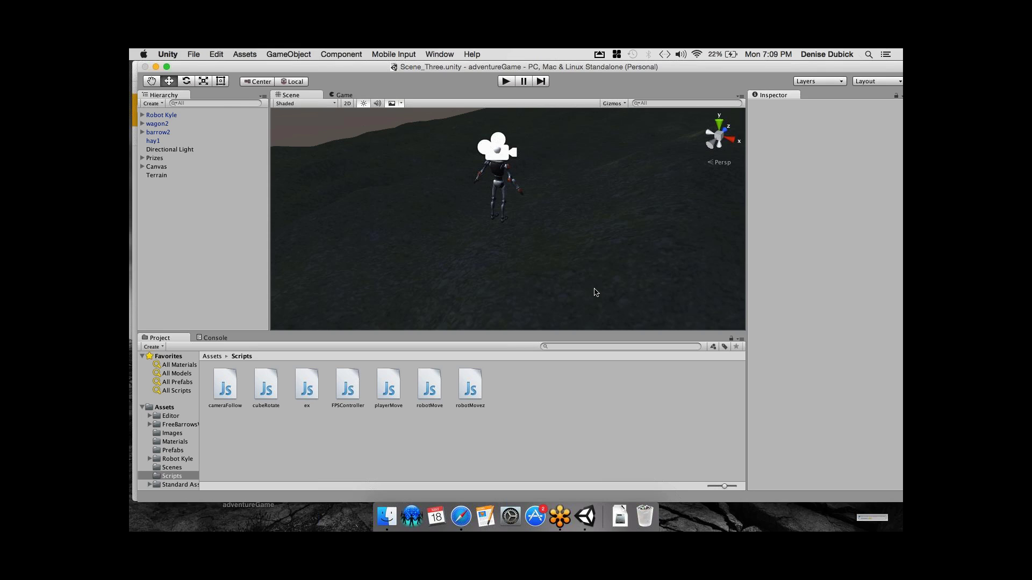
alt+drag(596, 292, 562, 268)
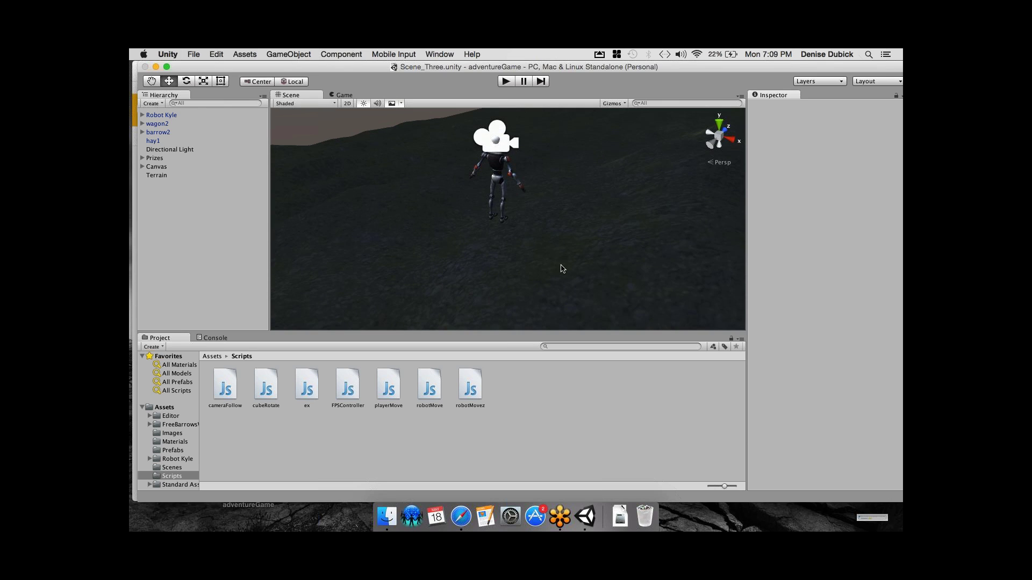
scroll(562, 269, down, 10)
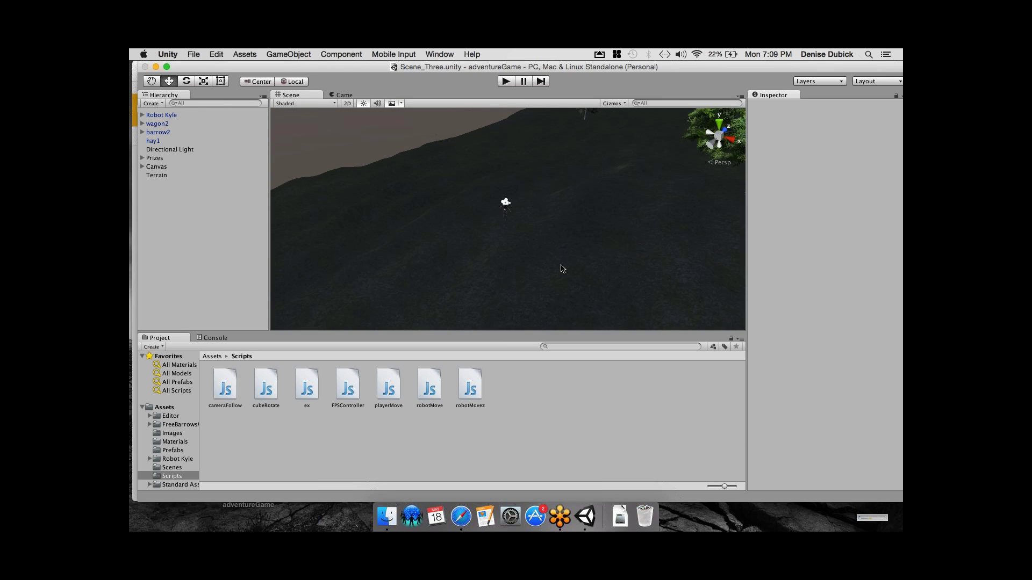
scroll(563, 269, down, 5)
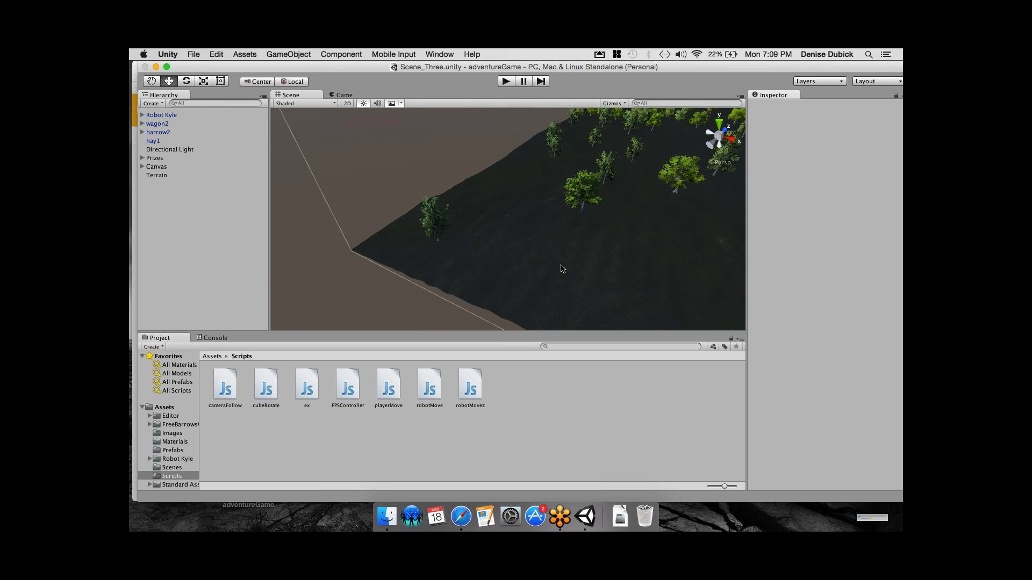
scroll(563, 269, up, 15)
scroll(541, 223, up, 3)
scroll(541, 223, down, 3)
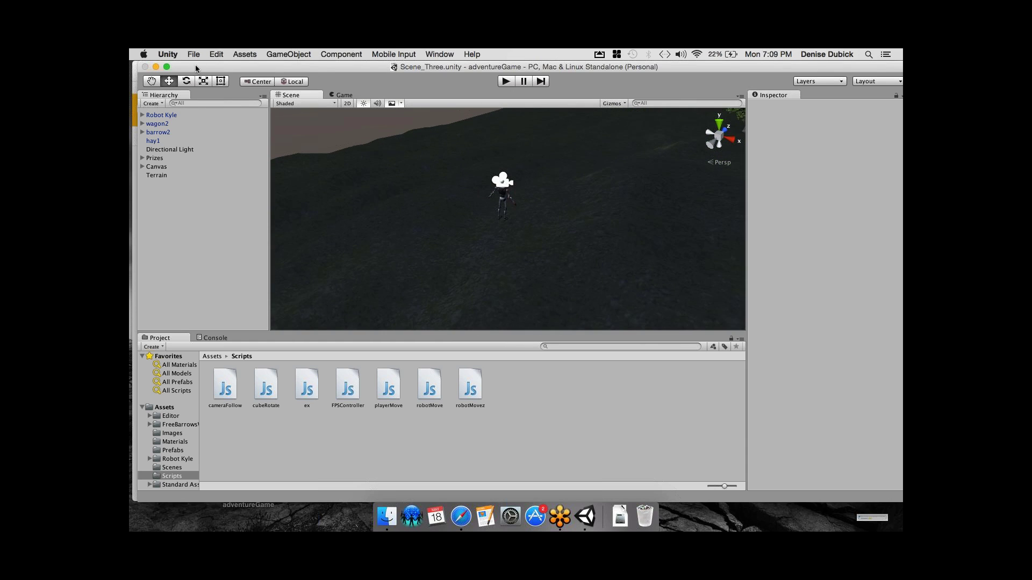
Open Scene_One from the project's Scenes folder
click(164, 408)
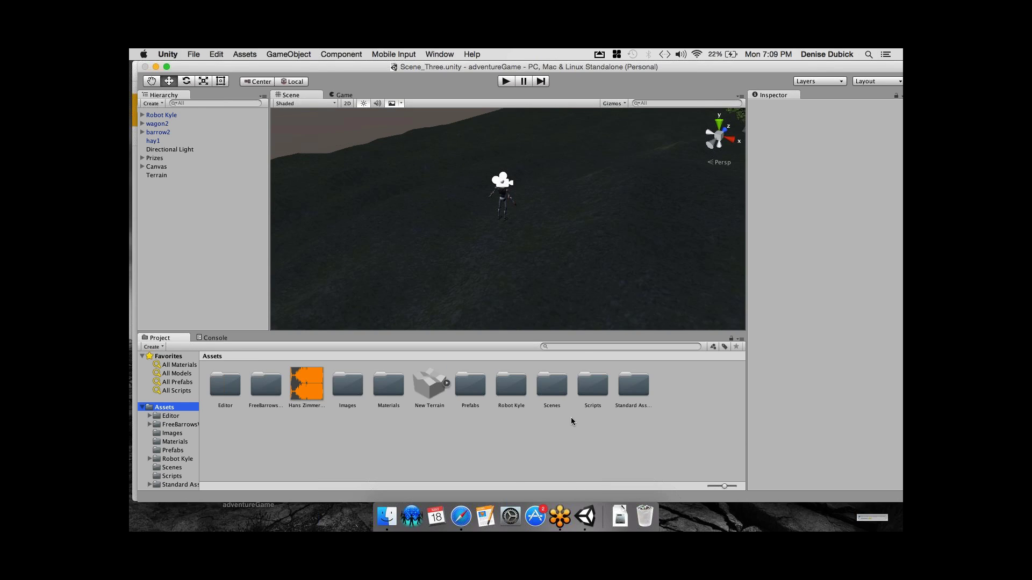
double_click(553, 385)
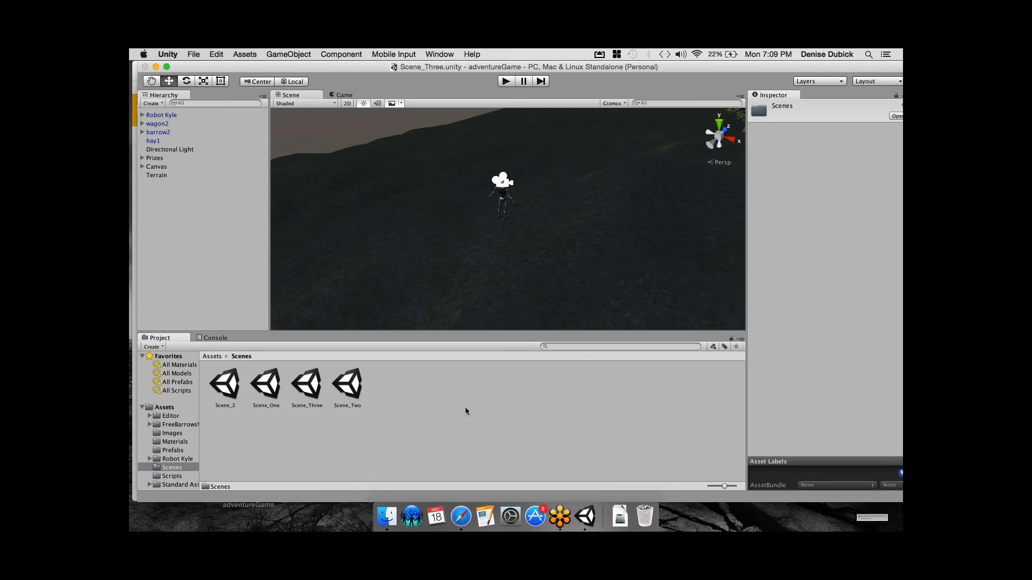
double_click(266, 383)
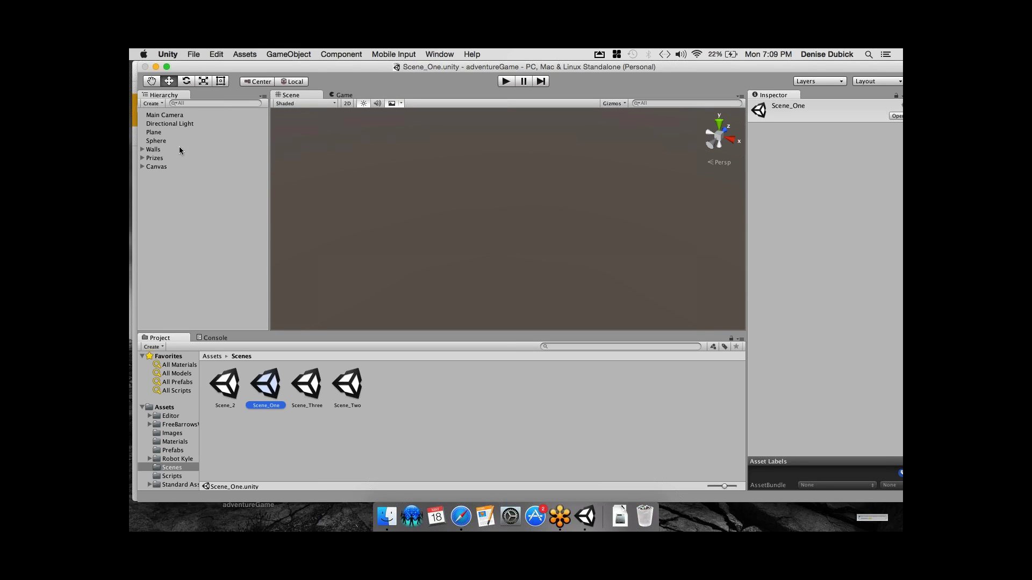
Select the Plane and frame it closely in the Scene view
click(153, 132)
double_click(154, 132)
scroll(381, 193, up, 3)
scroll(381, 193, up, 5)
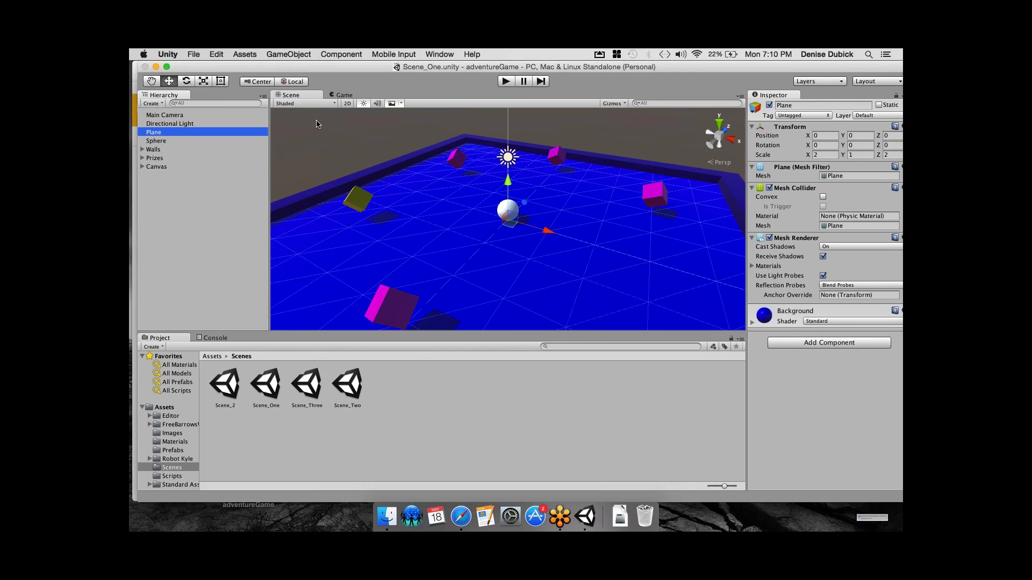
Inspect the properties of the yellow PowerUp cube, and deselect it with the whole board in view
click(317, 143)
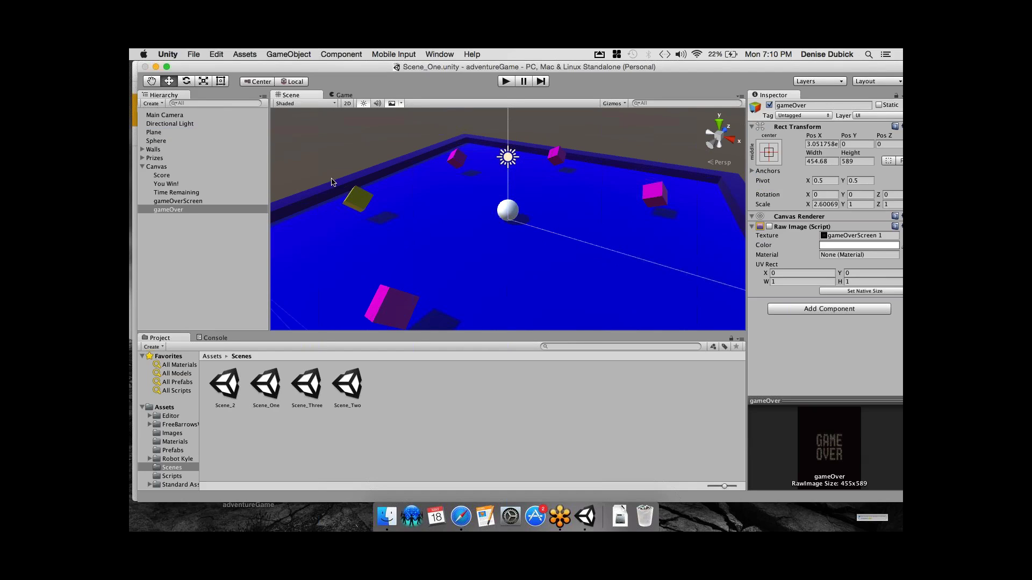
click(316, 150)
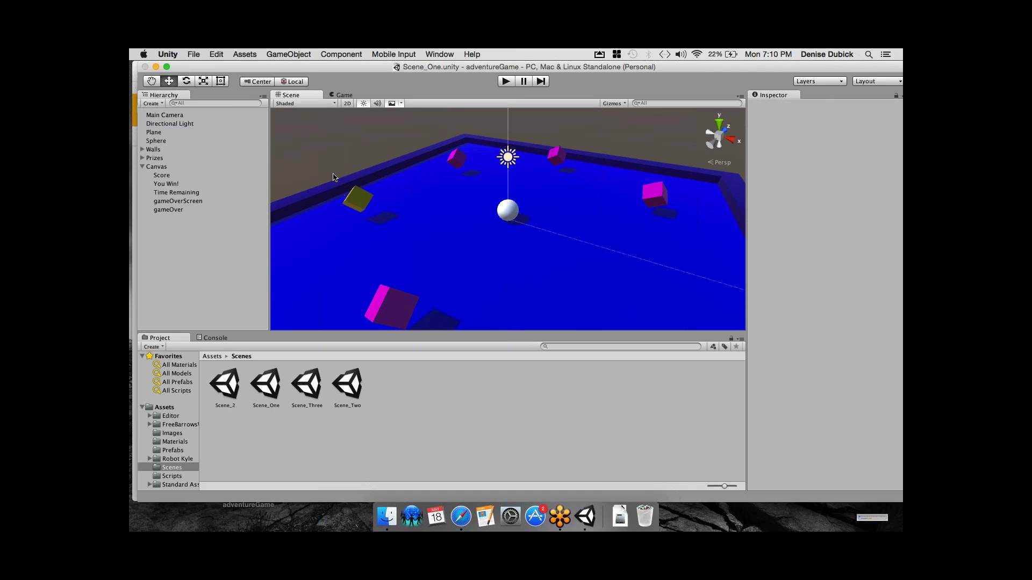
click(367, 208)
click(367, 207)
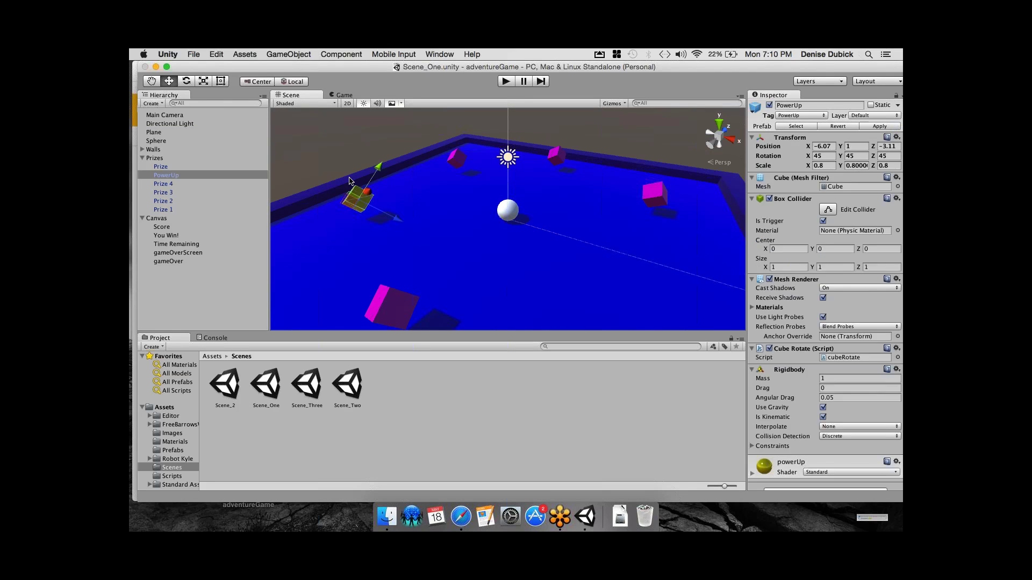
click(341, 159)
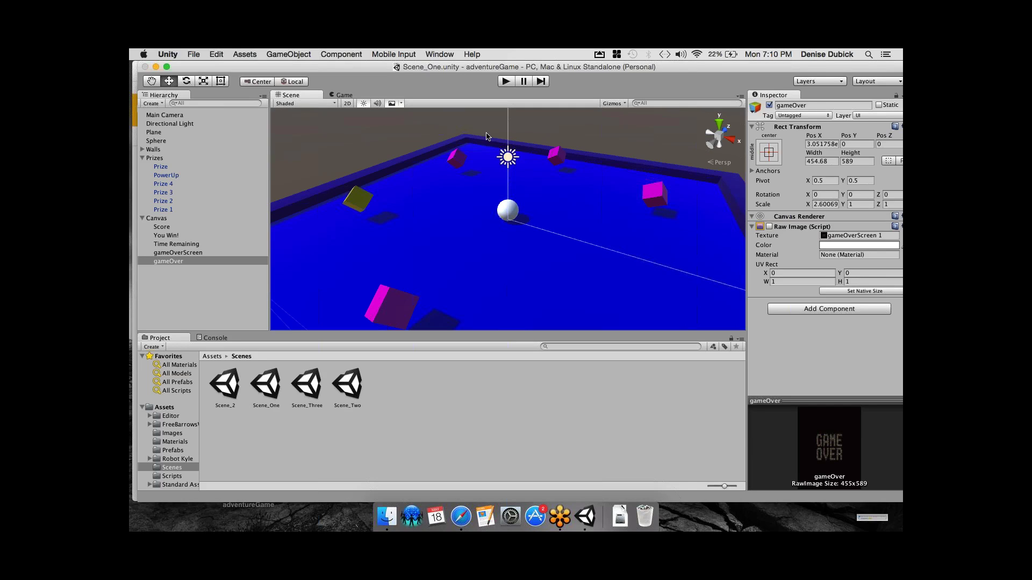
scroll(374, 142, down, 5)
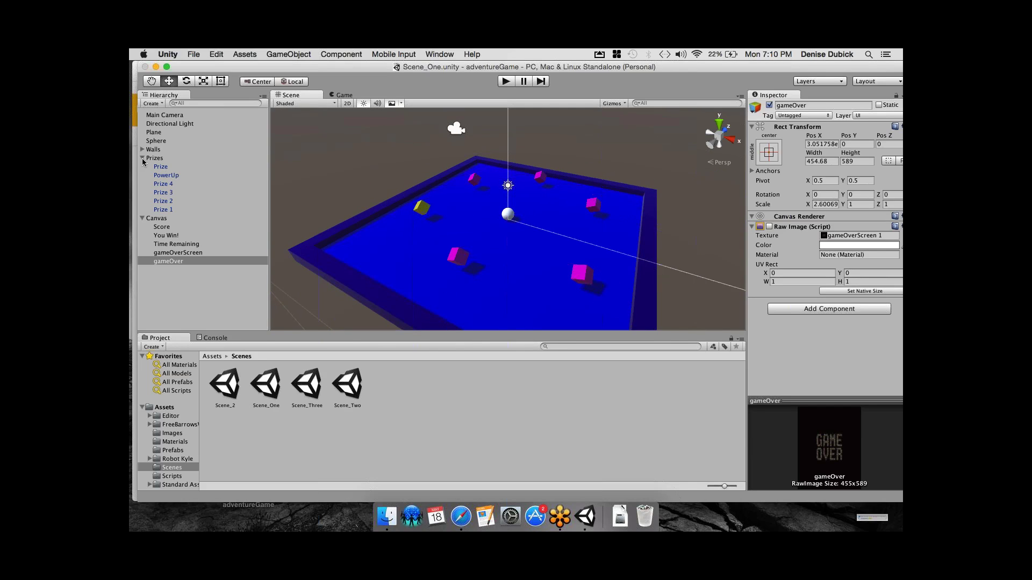
Create a new material in the project's Materials folder
click(175, 442)
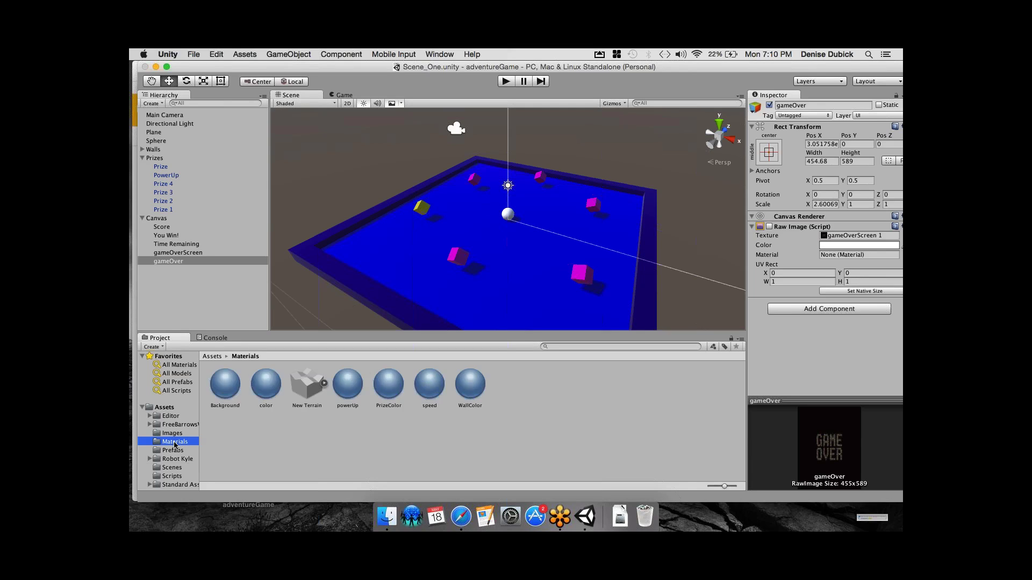
right_click(509, 471)
mouse_move(576, 330)
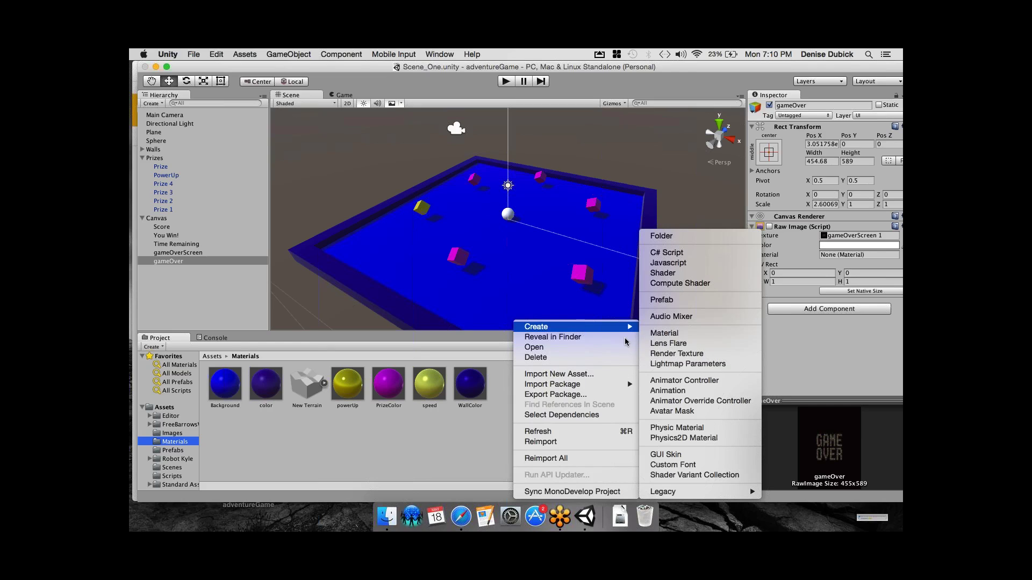
click(662, 332)
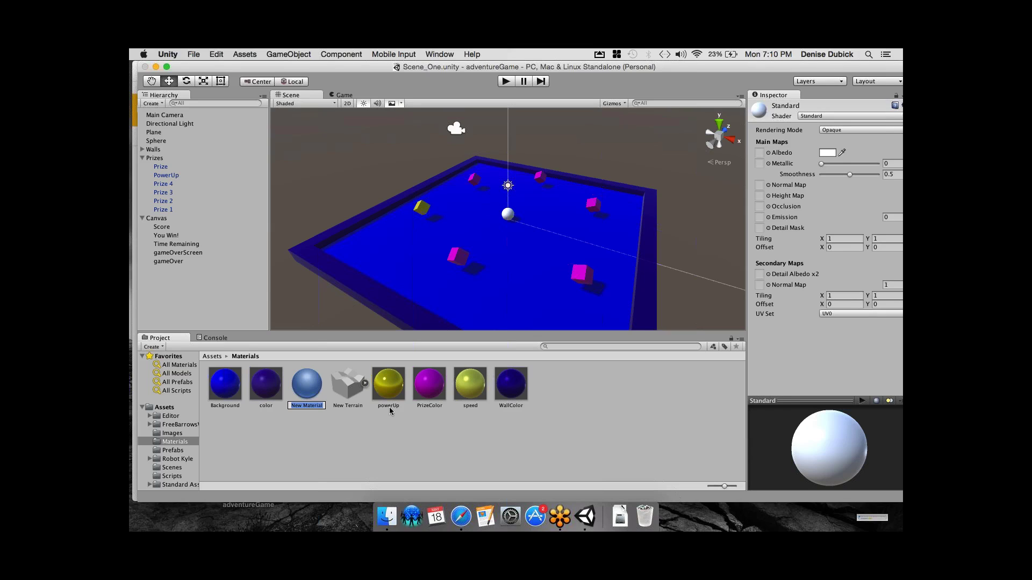
Delete the New Material asset and confirm its removal
right_click(311, 388)
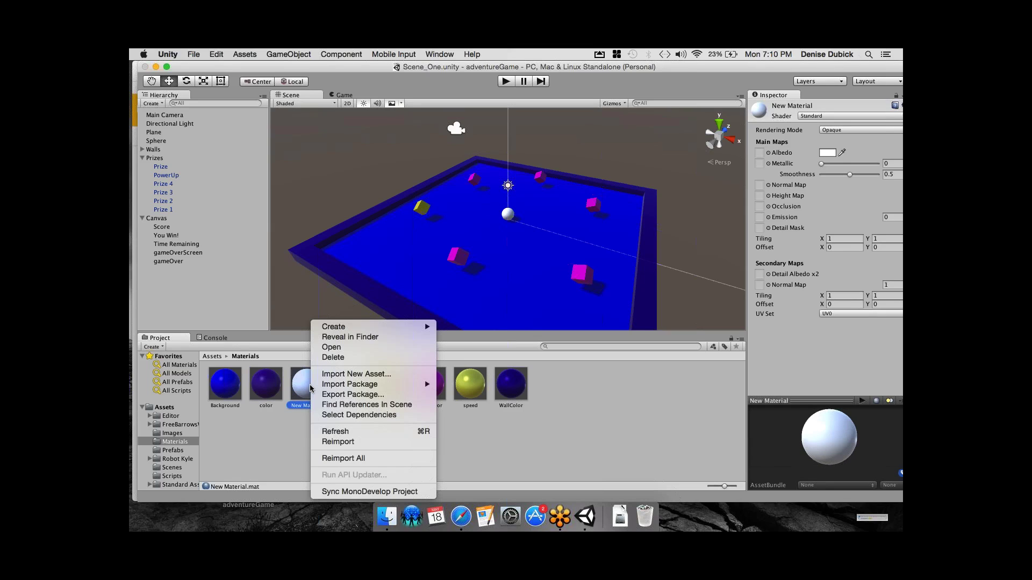
click(333, 358)
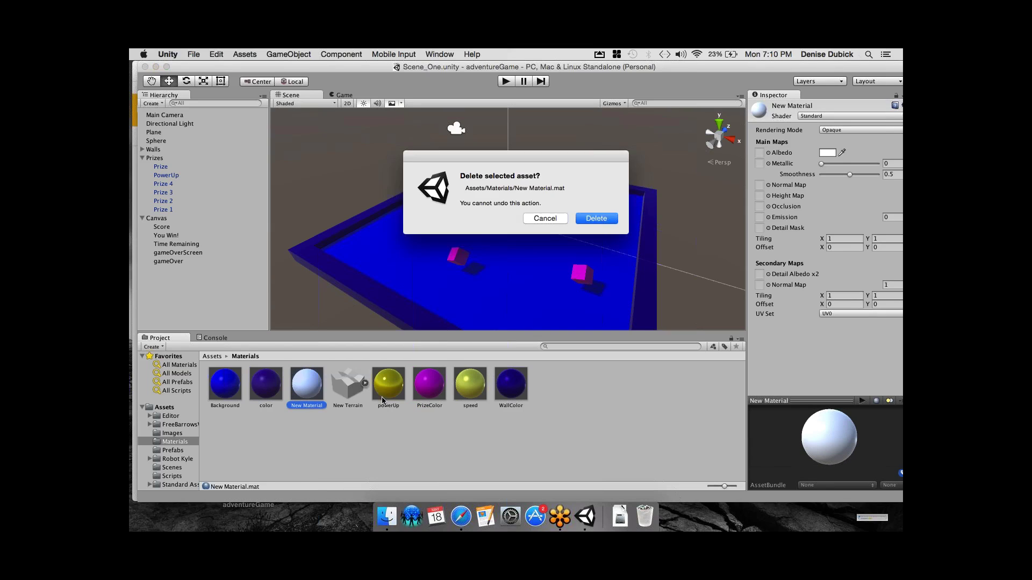
click(599, 219)
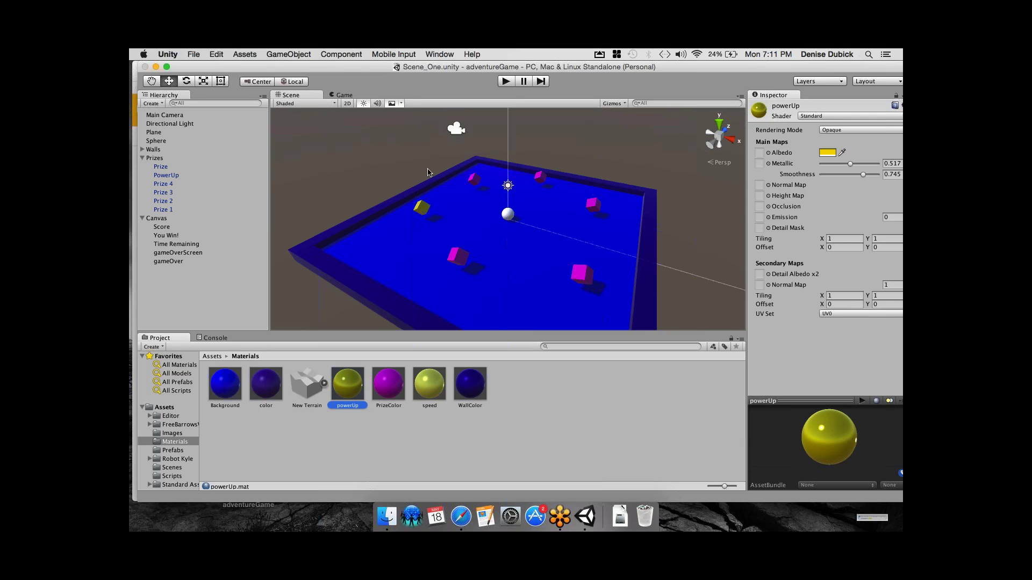
Dock the Game view beside the Scene view so both are shown at once
drag(346, 95, 667, 129)
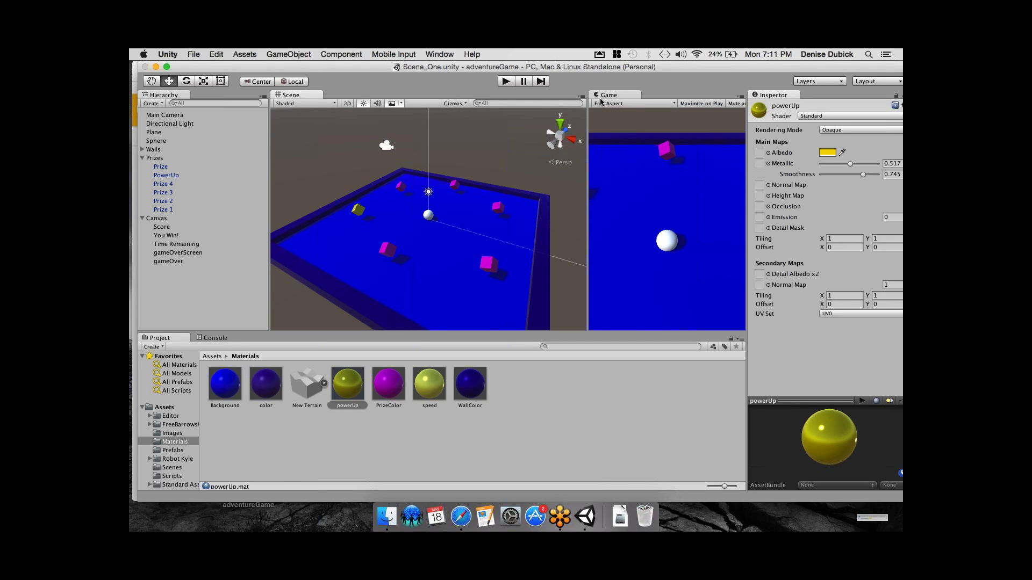
Dock the Game view as a tab alongside the Scene view, compare both views, and return to the Scene view
drag(607, 95, 345, 102)
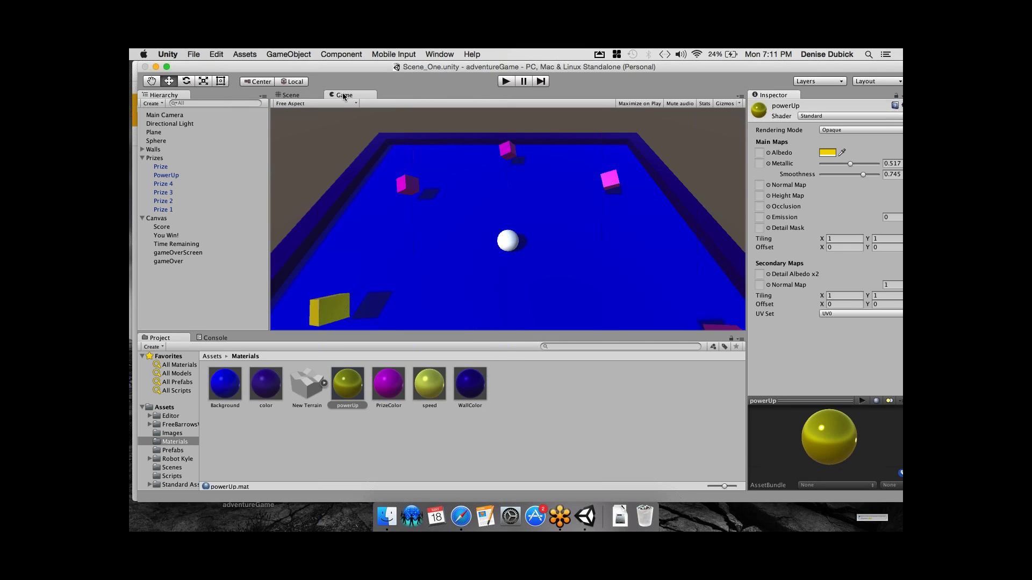
key(super+1)
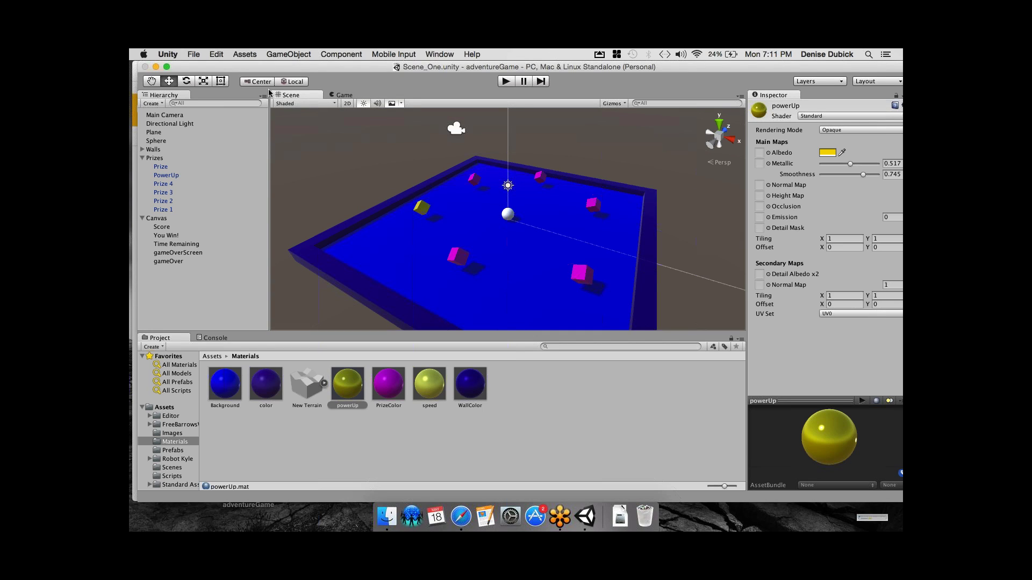
click(335, 95)
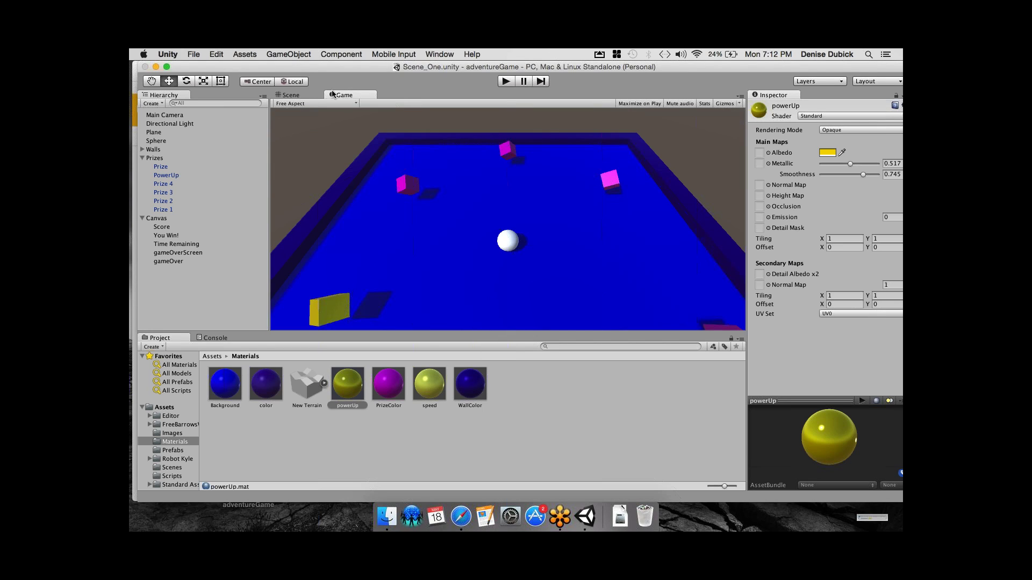
click(291, 96)
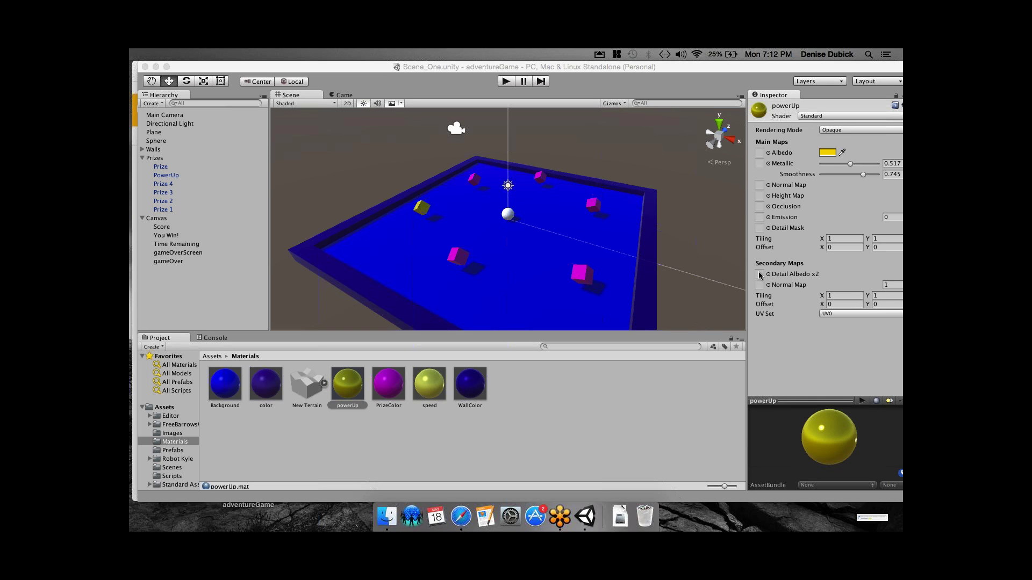
Select the yellow PowerUp cube and open its name for editing in the Hierarchy
click(682, 235)
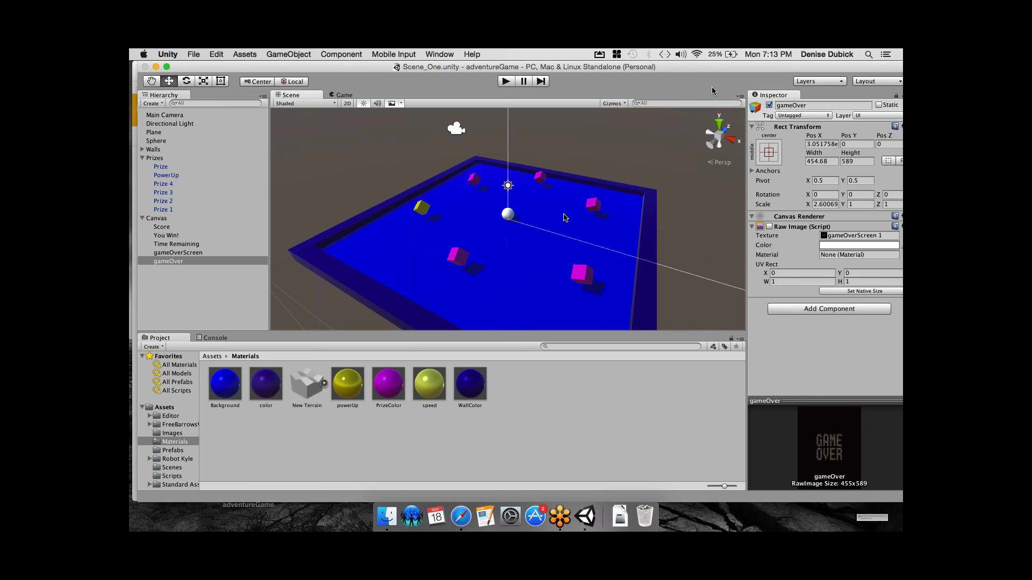
click(422, 209)
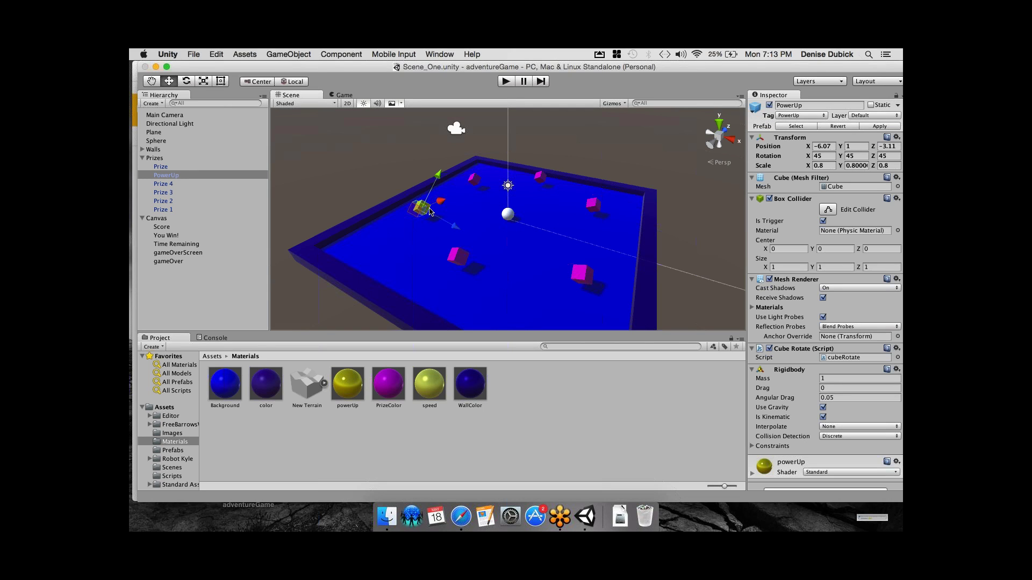
click(180, 175)
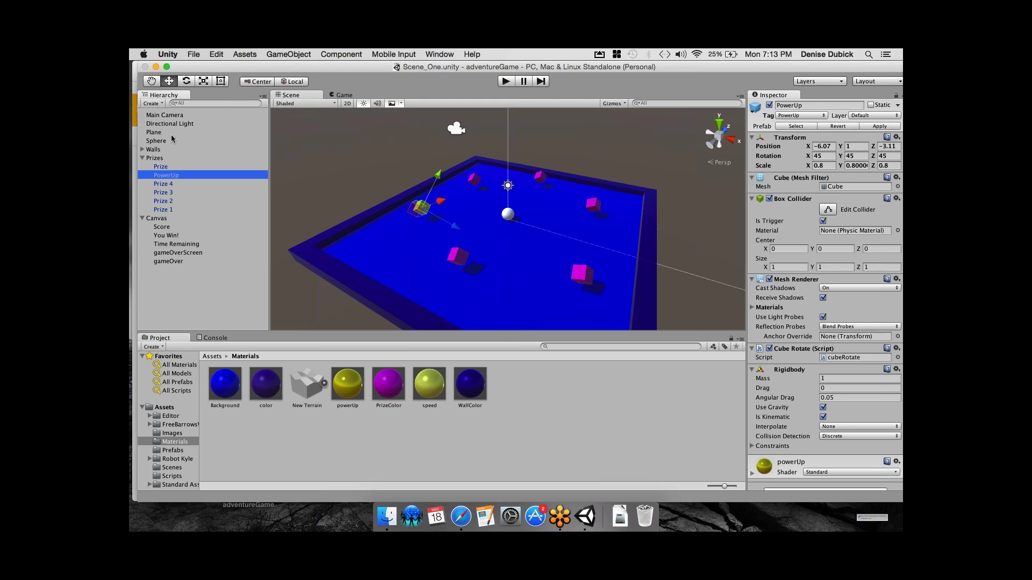
key(Return)
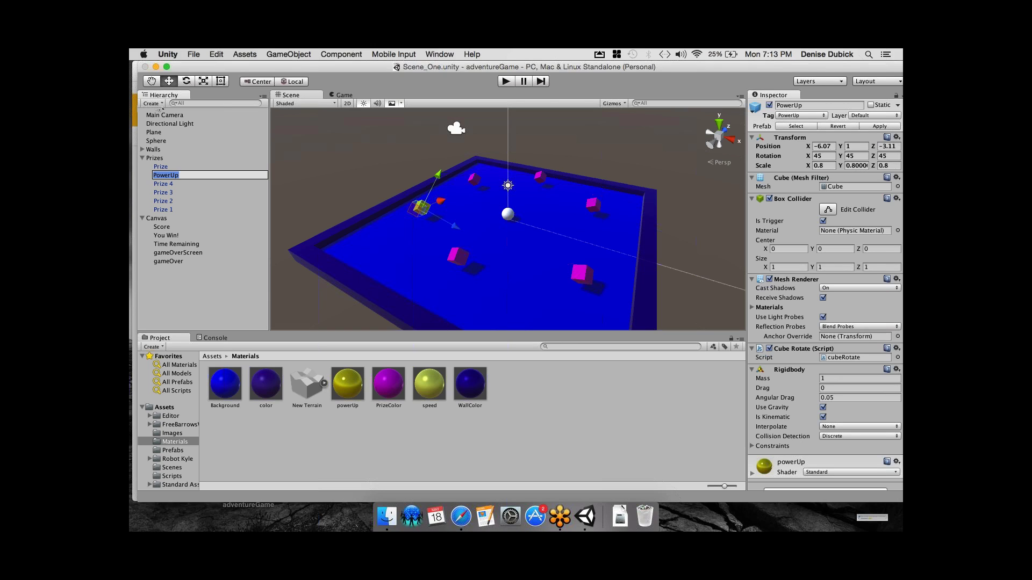
click(187, 183)
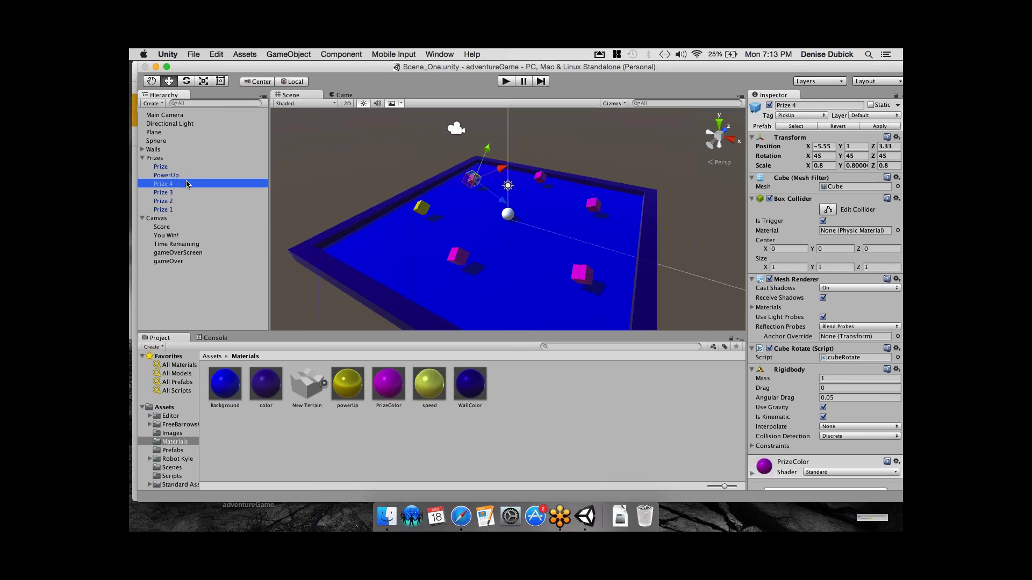
click(182, 175)
click(183, 182)
key(Return)
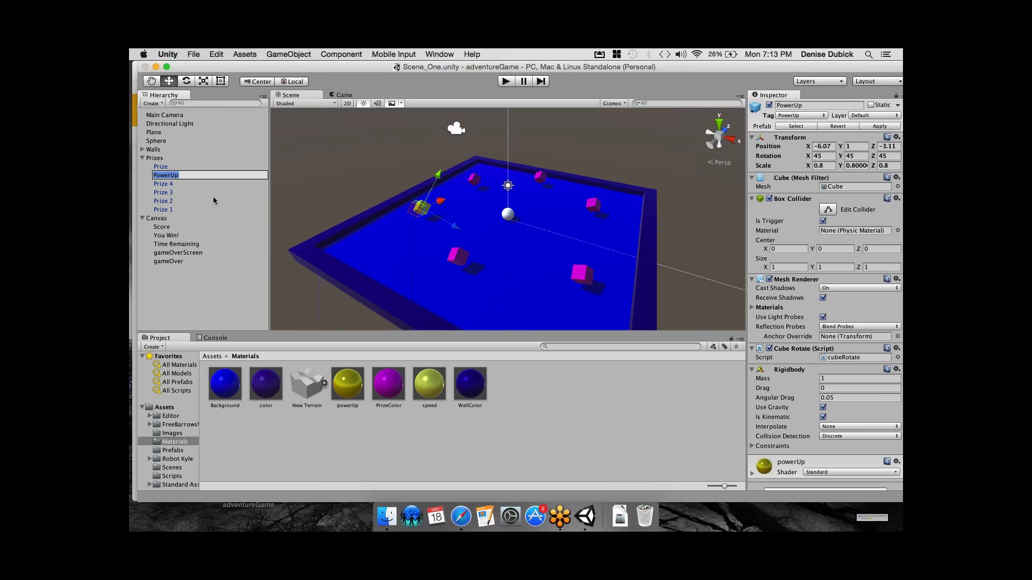
click(194, 183)
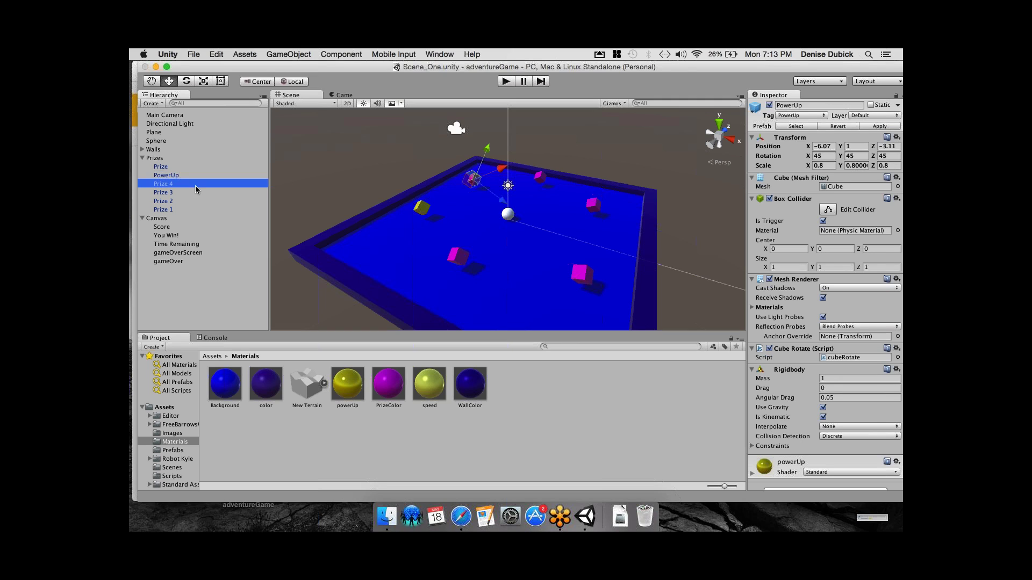
Select the PowerUp object, shift the editor window so the full Inspector is on screen, and examine its components
click(186, 175)
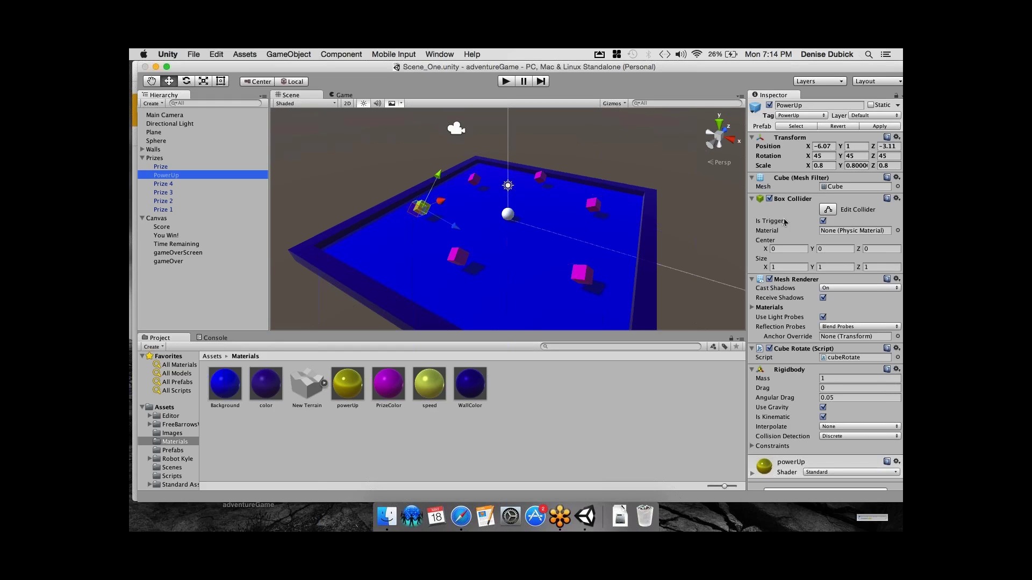
drag(625, 64, 527, 63)
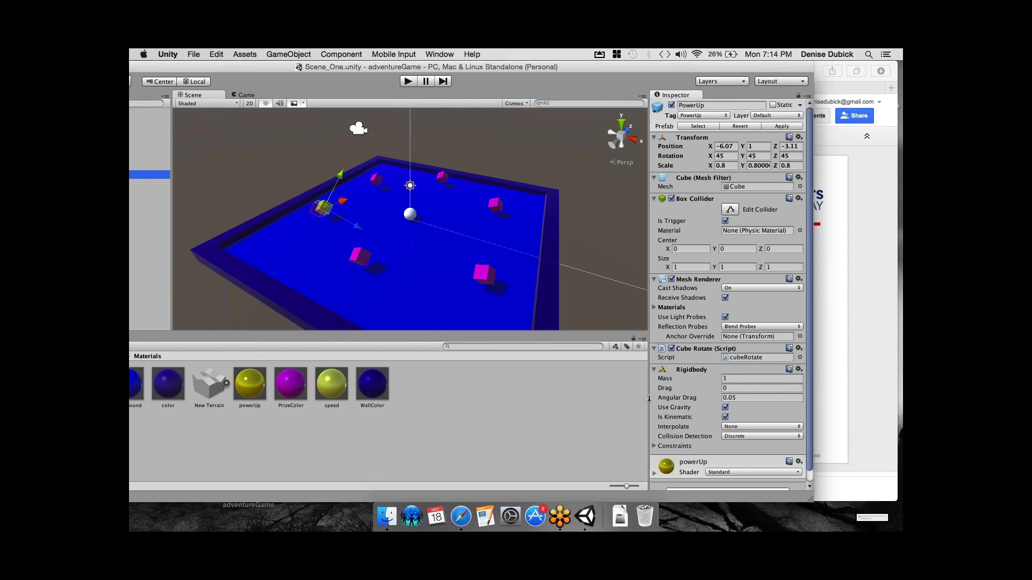
scroll(649, 394, down, 1)
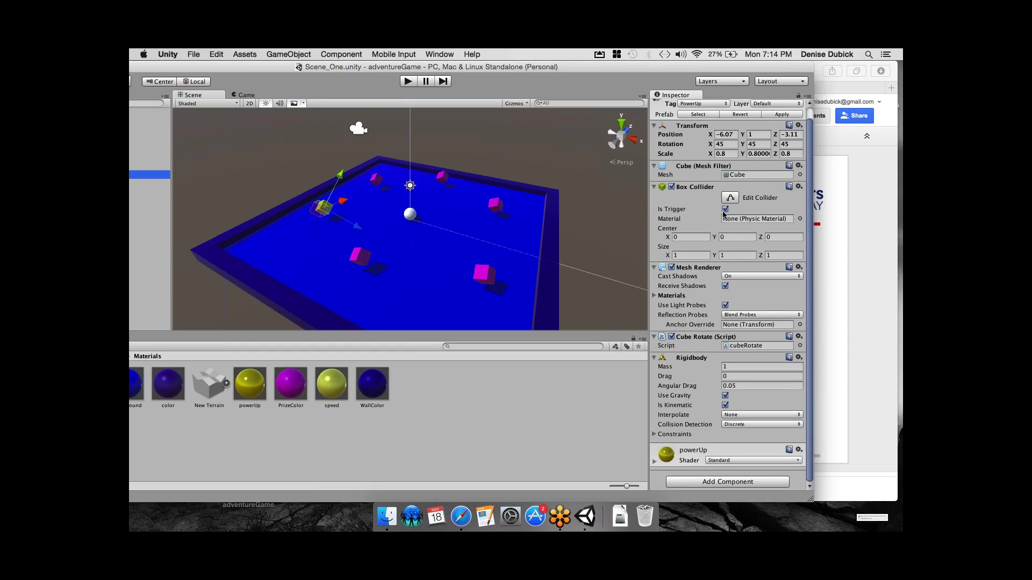
scroll(709, 215, up, 2)
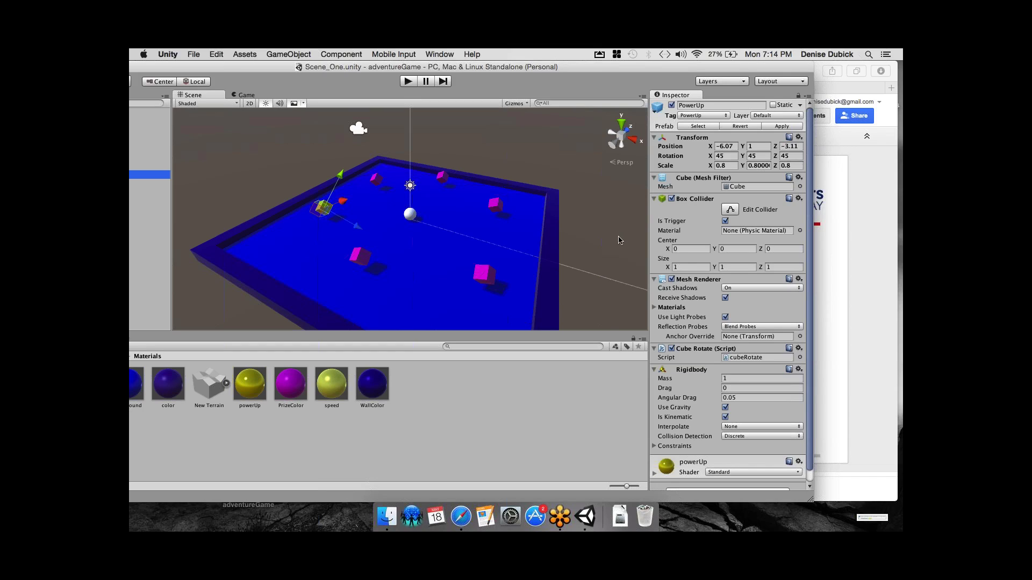
Open the Tags & Layers settings through PowerUp's Add Tag option to examine the tags, and reselect the yellow cube
click(688, 117)
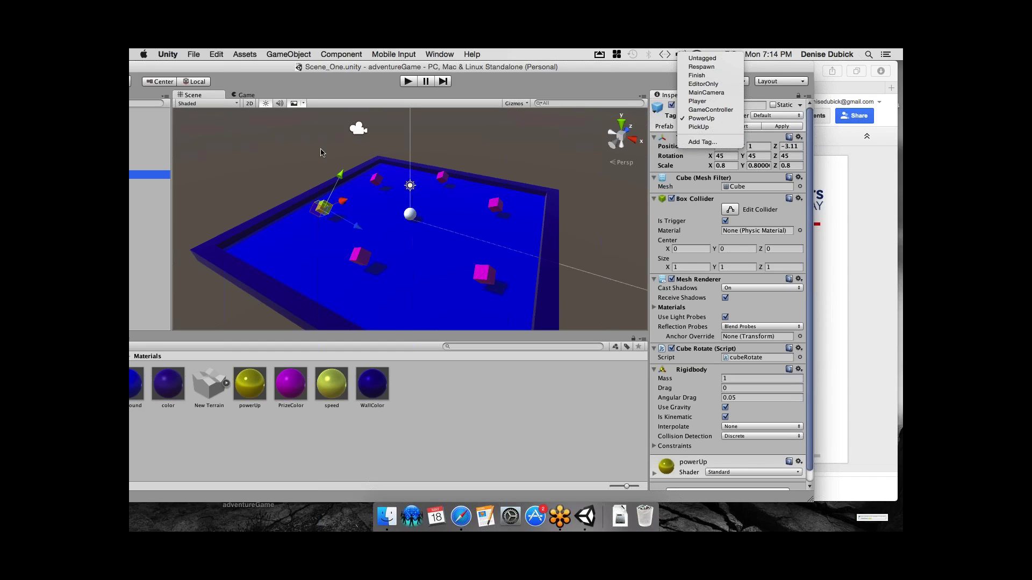
click(695, 143)
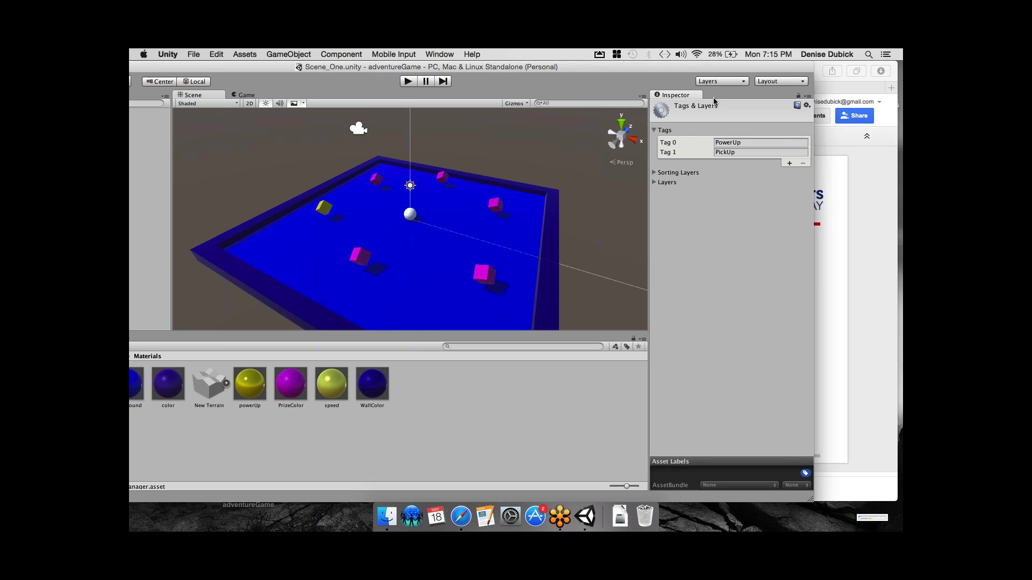
drag(377, 63, 387, 63)
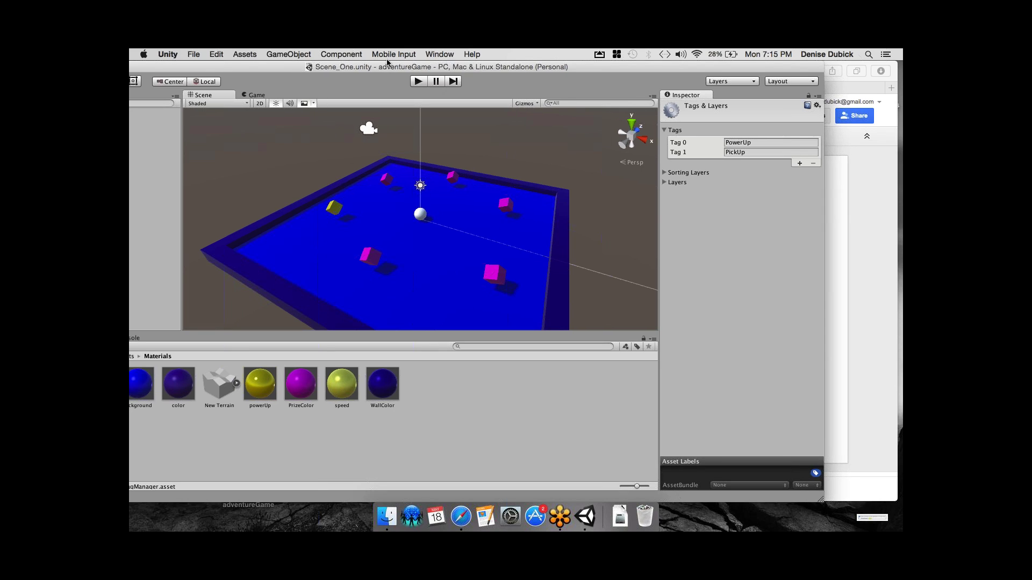
click(334, 209)
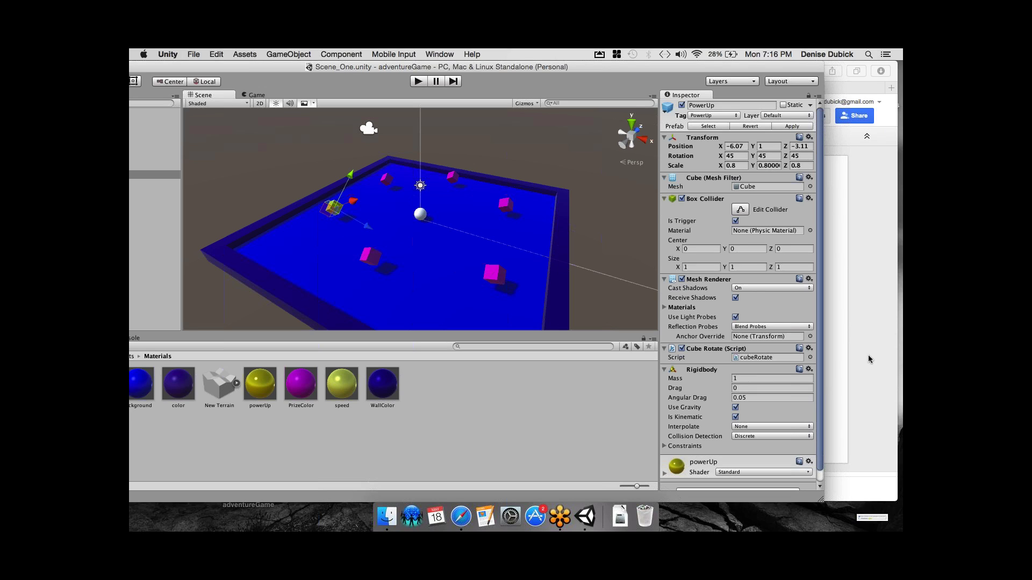
Switch to the unityLesson4_S15 slides in Safari and read the Powerups slides on the PowerUp tag and playerMove script through slide 73
click(892, 275)
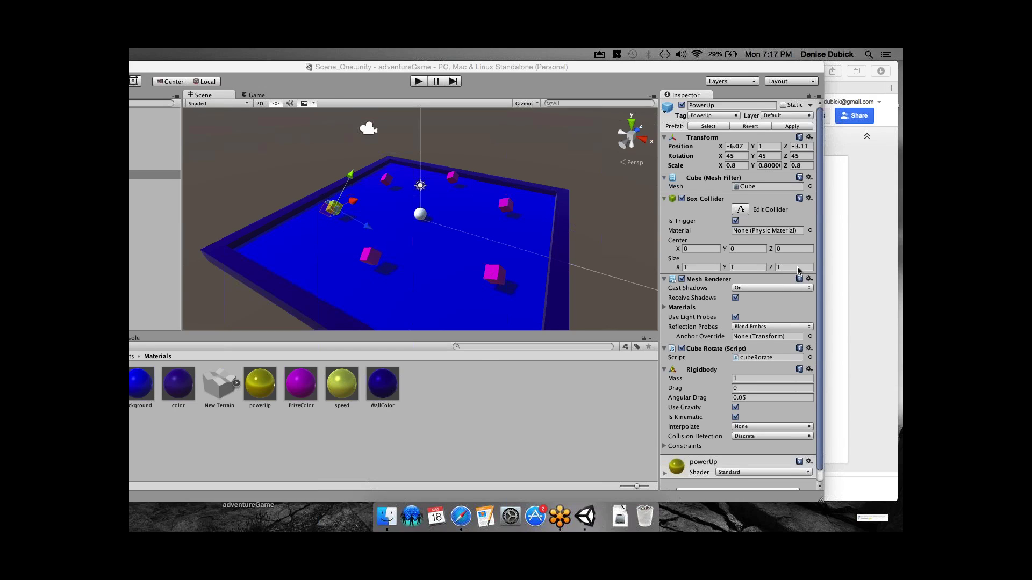
click(461, 516)
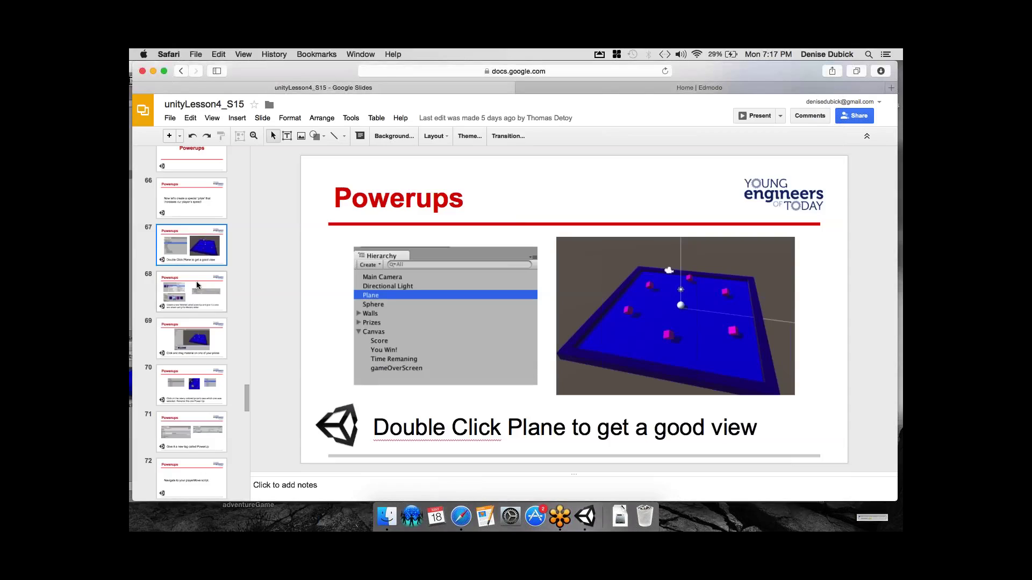
click(219, 275)
key(Down)
key(Down)
key(Down)
key(Down)
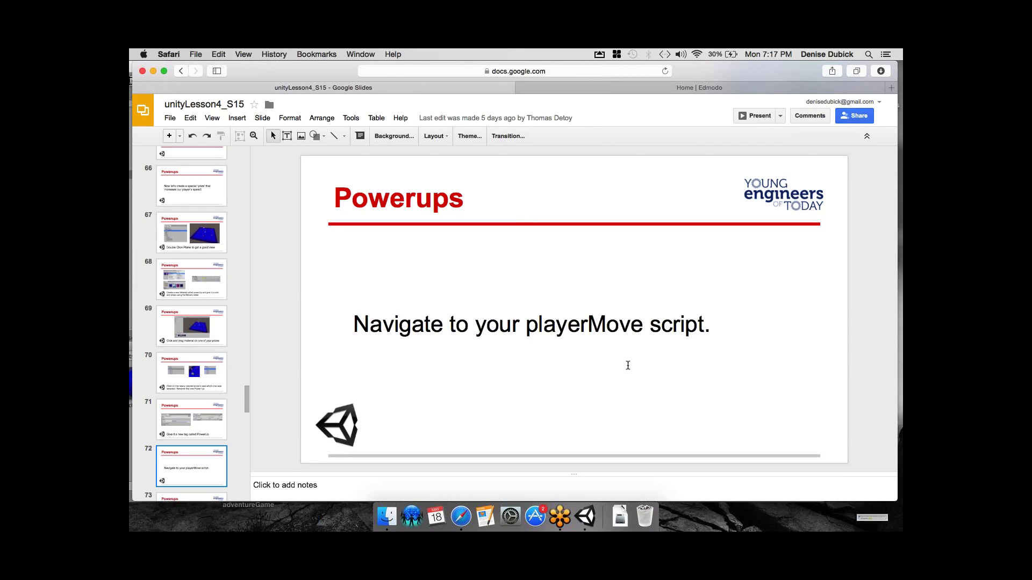
scroll(201, 398, down, 3)
click(200, 402)
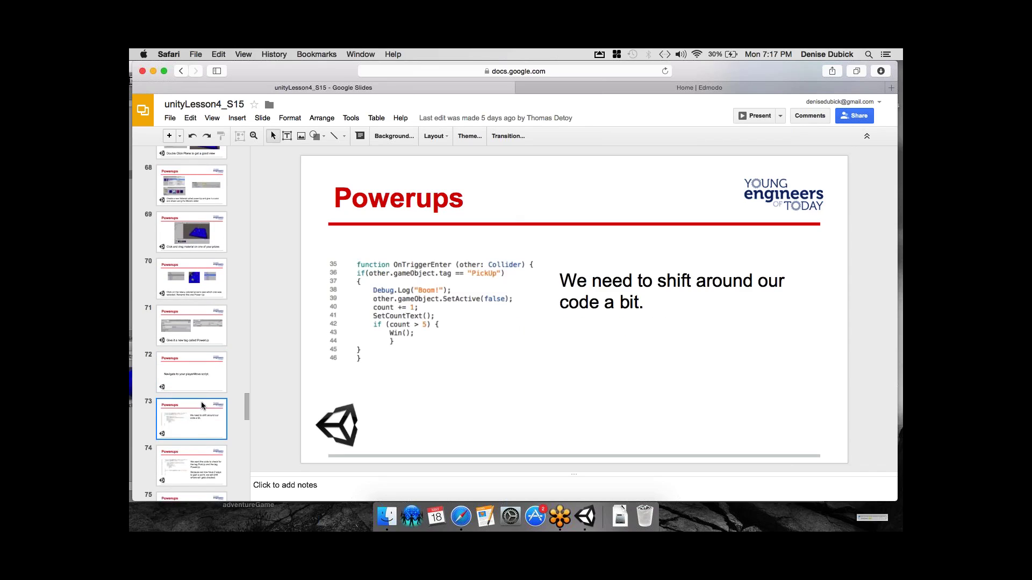
scroll(202, 397, down, 2)
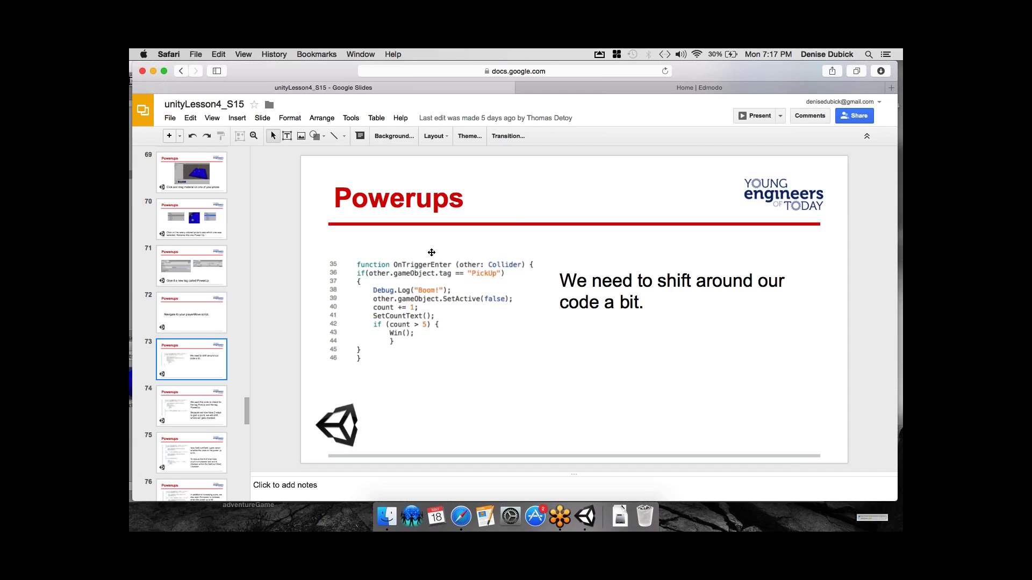
Check the PowerUp object in Unity, return to the lesson in Safari, and advance to slide 74 about checking both tags
click(585, 519)
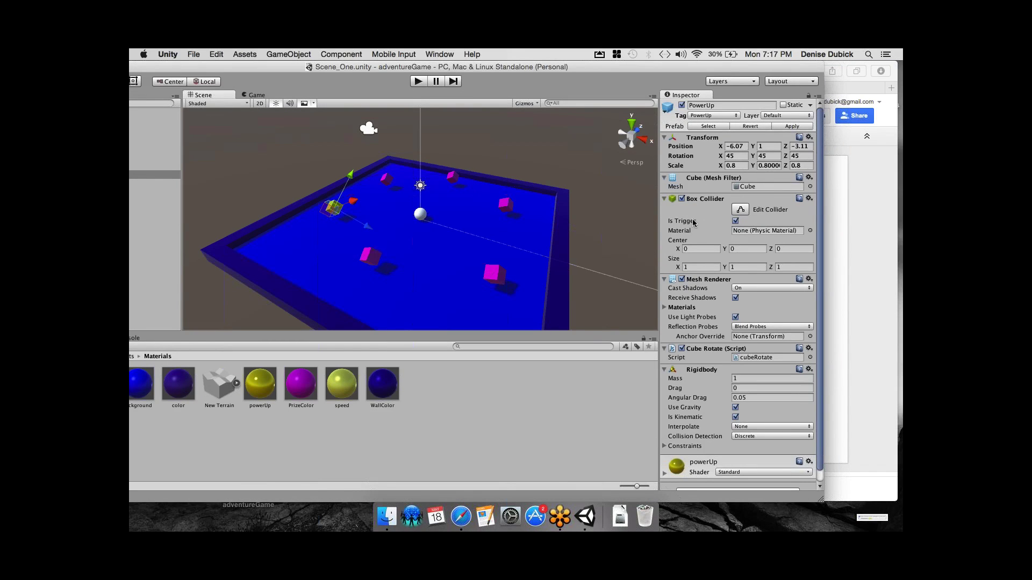
click(465, 523)
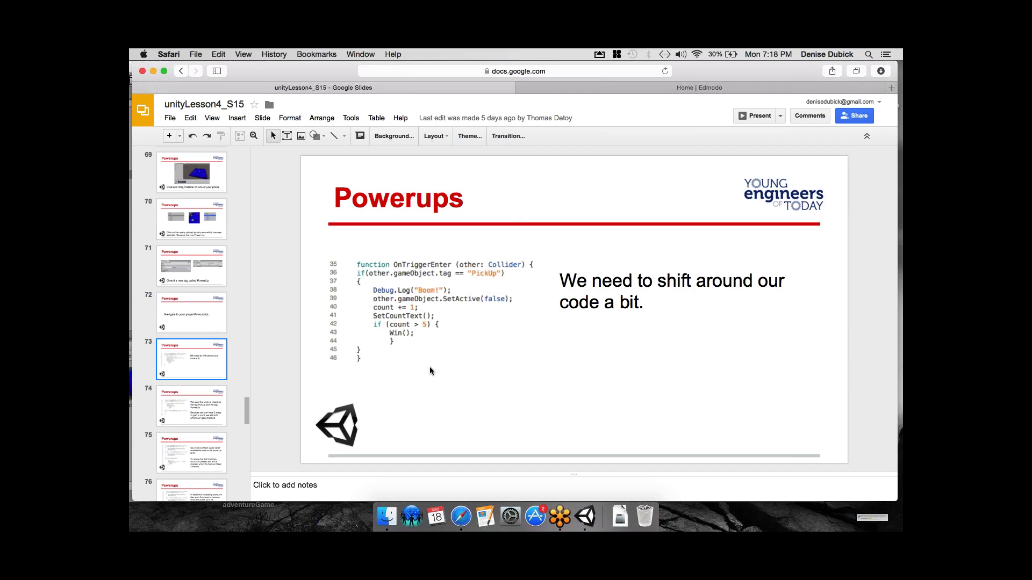
key(Down)
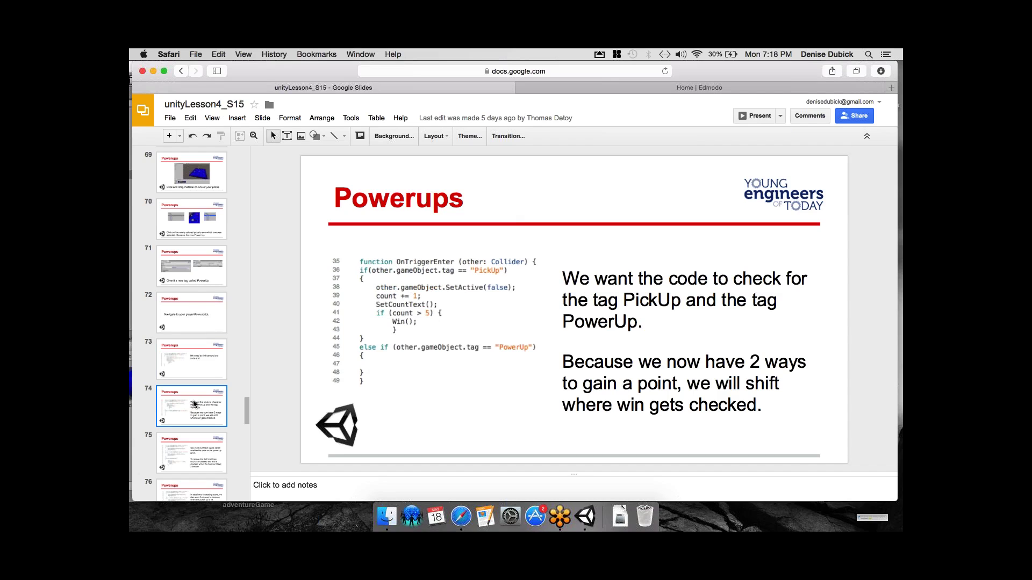